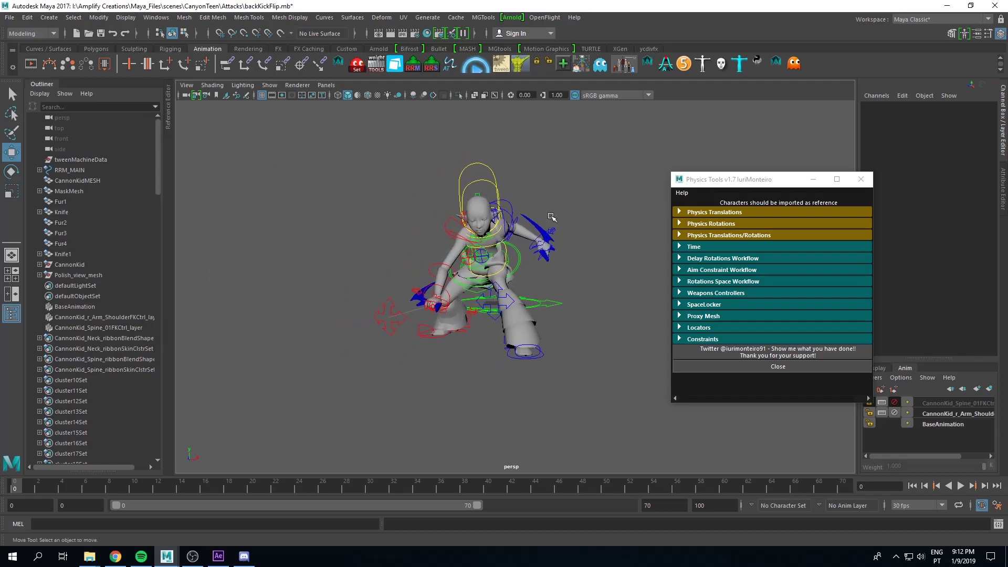
# - Expand Rotations Space Workflow in Physics Tools and play the backflip through once
pyautogui.click(723, 281)
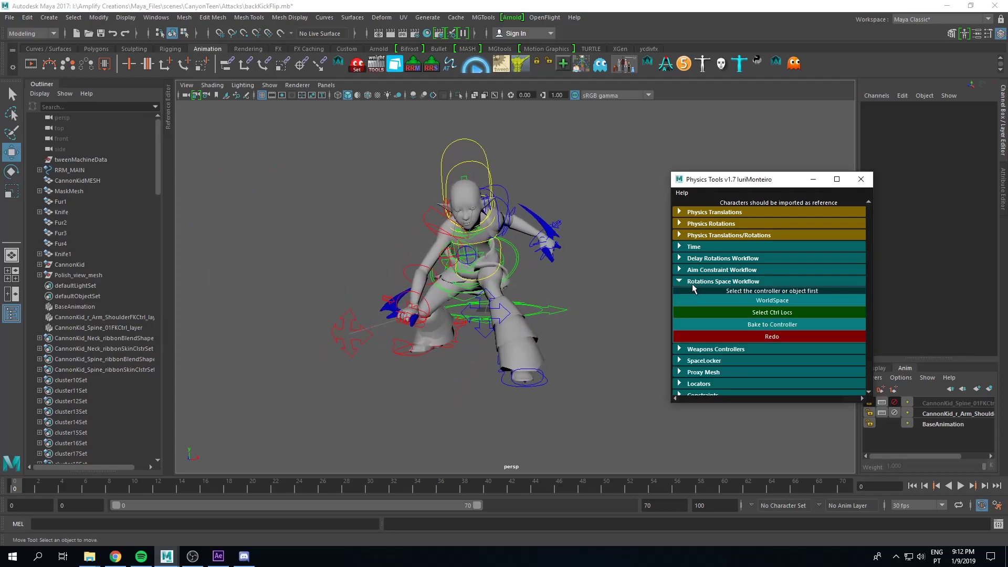
pyautogui.keyDown('alt'); pyautogui.moveTo(570, 244); pyautogui.dragTo(477, 276); pyautogui.keyUp('alt')
pyautogui.hotkey('alt', 'v')
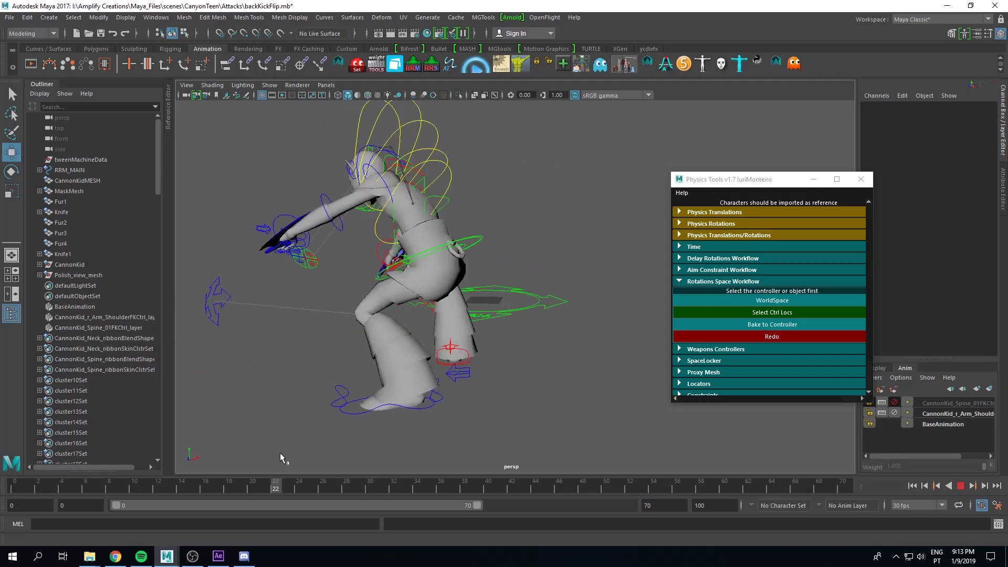
pyautogui.hotkey('alt', 'v')
# - Scrub through the backflip with the root control selected and try a slight root rotation
pyautogui.click(458, 222)
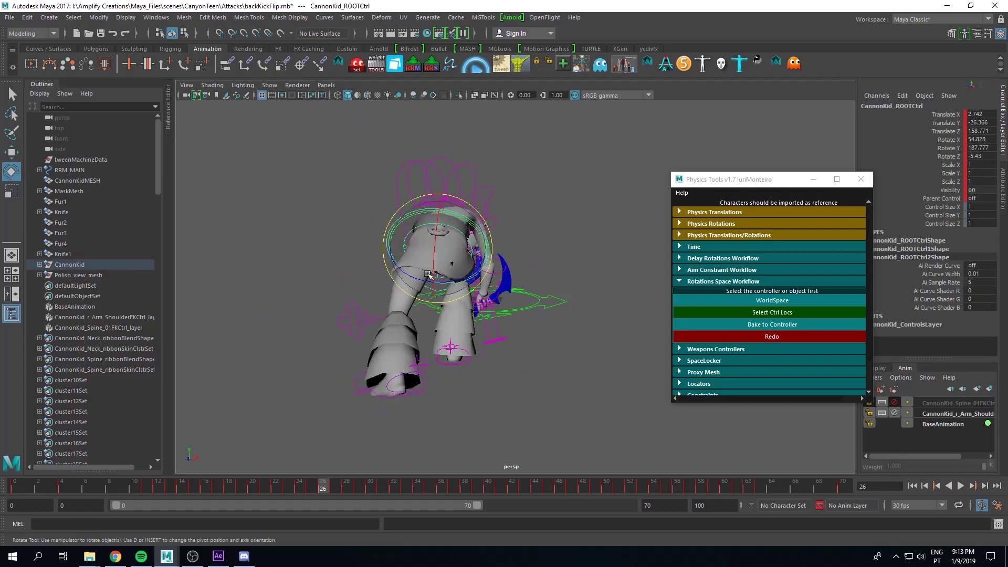
pyautogui.moveTo(163, 485); pyautogui.dragTo(382, 483)
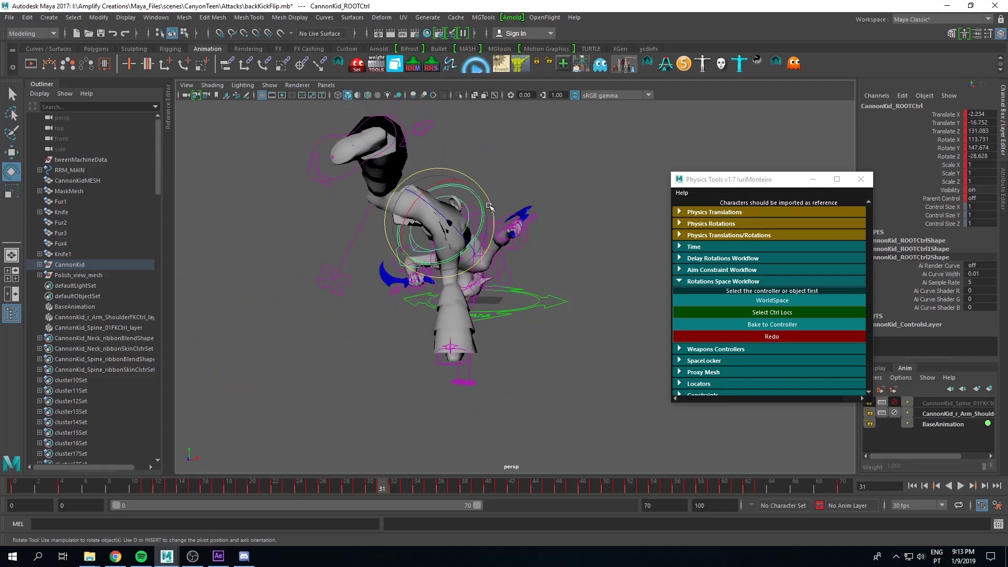
pyautogui.moveTo(357, 487); pyautogui.dragTo(335, 486)
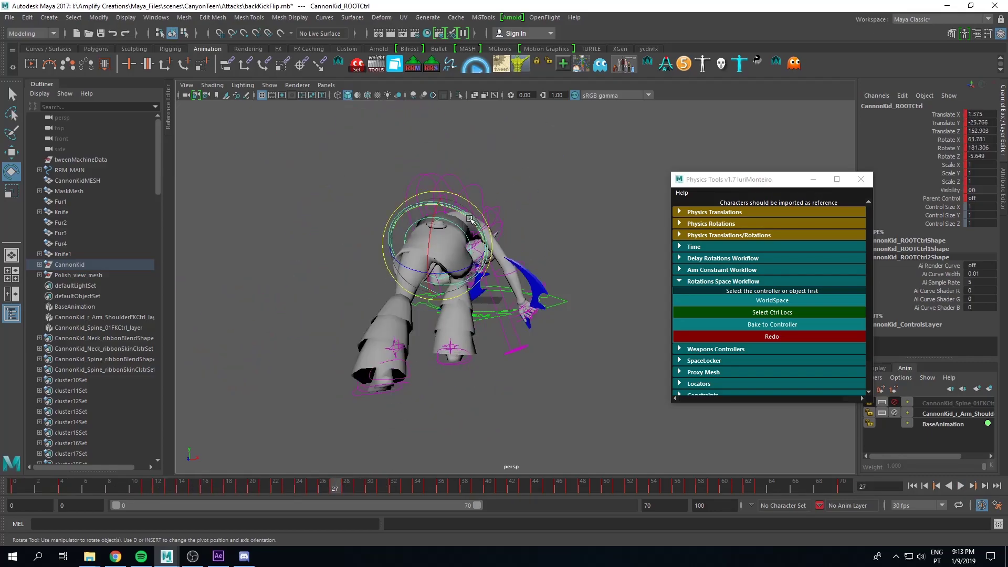
pyautogui.moveTo(456, 209); pyautogui.dragTo(458, 223)
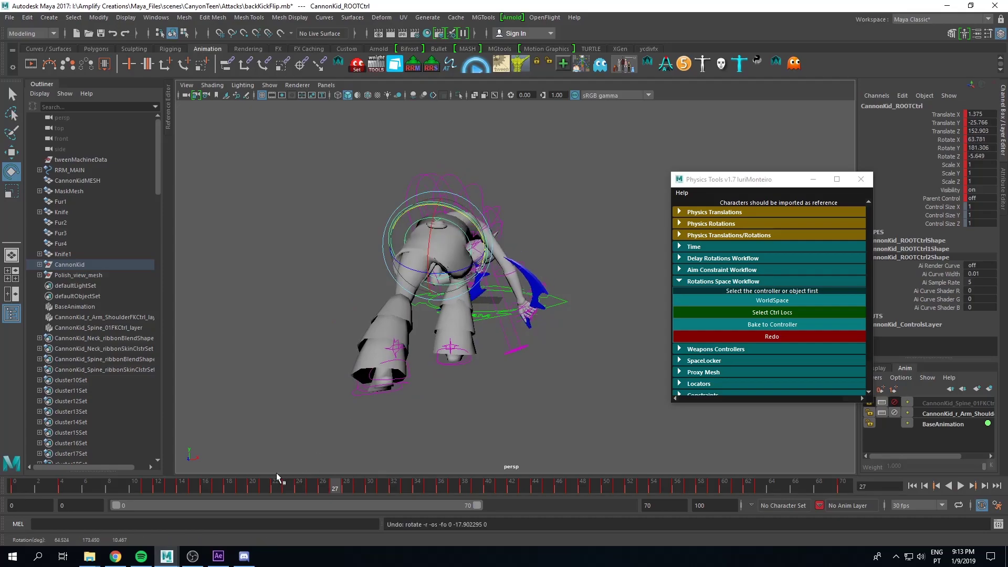
# - Deselect and choose the CannonKid_Spine_01FKCtrl curve for conversion
pyautogui.moveTo(355, 315)
pyautogui.keyDown('alt'); pyautogui.mouseDown()
pyautogui.moveTo(441, 276)
pyautogui.moveTo(400, 256)
pyautogui.moveTo(414, 255)
pyautogui.mouseUp(); pyautogui.keyUp('alt')
pyautogui.click(552, 158)
pyautogui.click(376, 241)
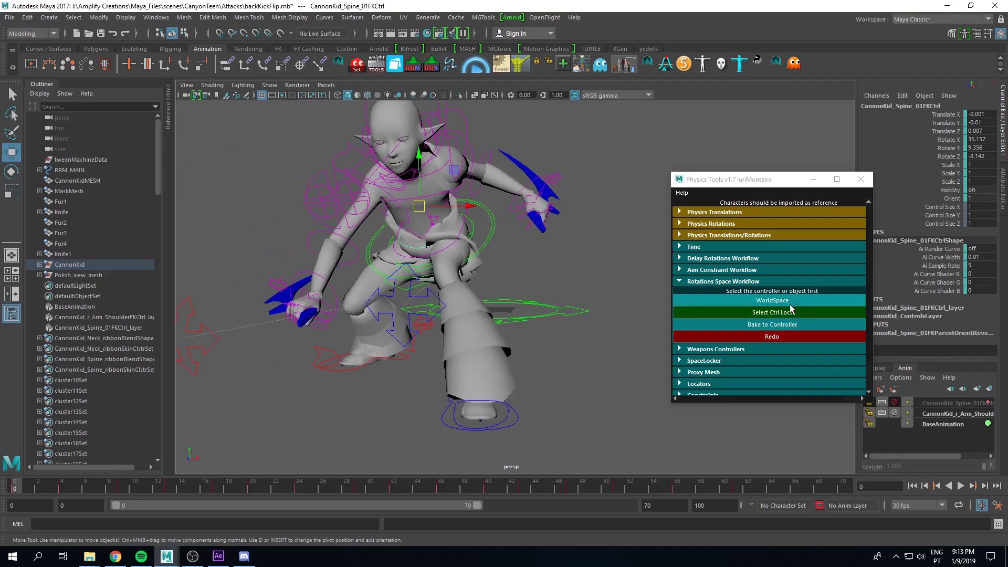
# - Run WorldSpace on the spine controller to get a locator, then reselect the root control
pyautogui.click(772, 301)
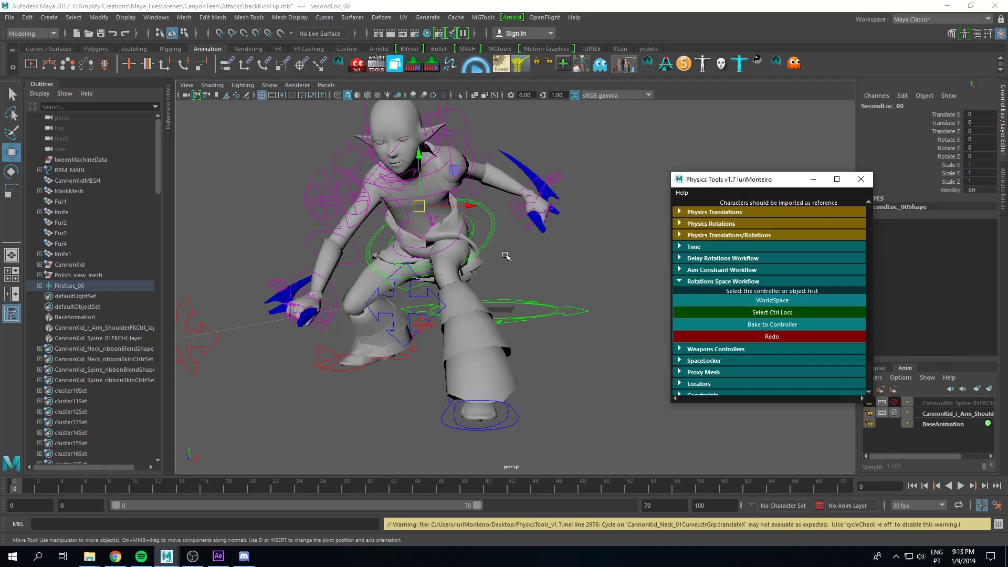
pyautogui.keyDown('alt'); pyautogui.moveTo(445, 296); pyautogui.dragTo(488, 253); pyautogui.keyUp('alt')
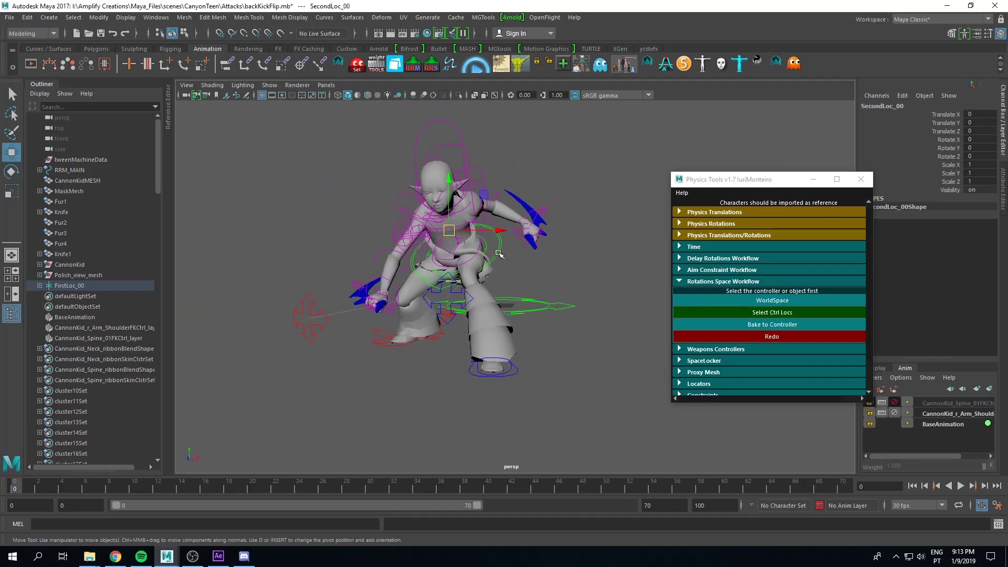
pyautogui.click(501, 257)
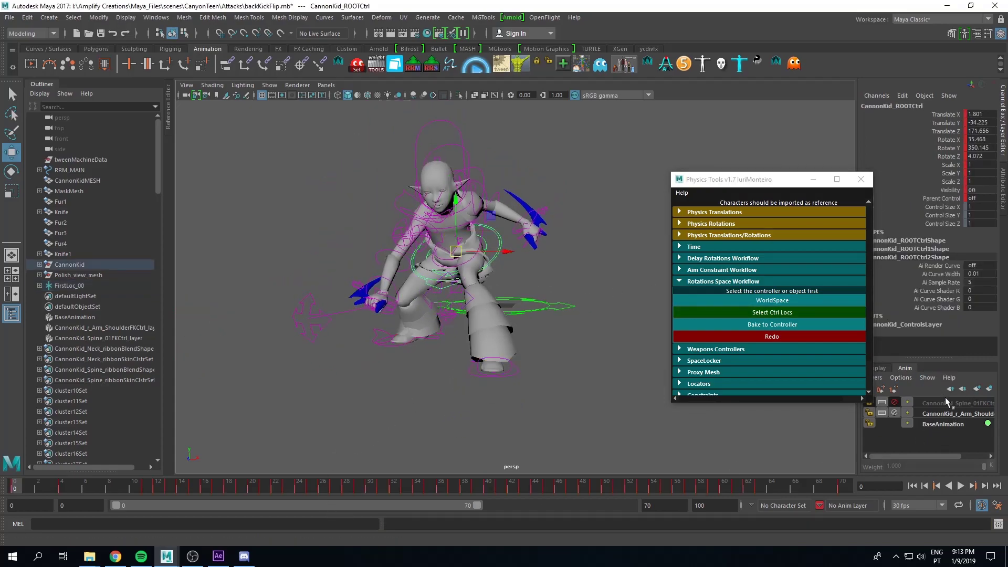
# - Add animation layer AnimLayer1 and play the backflip from frame 0, stopping near frame 20
pyautogui.click(976, 404)
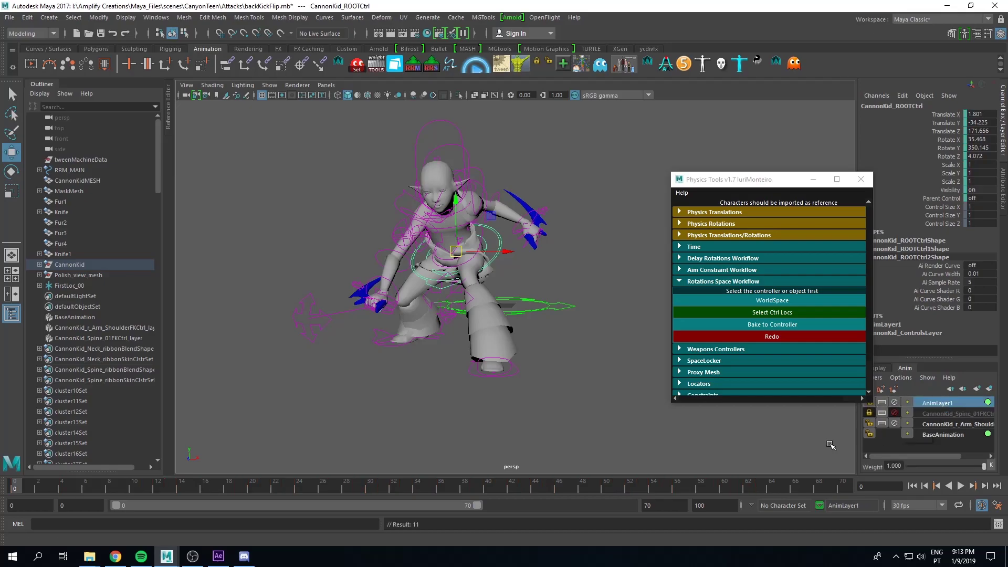
pyautogui.moveTo(181, 487); pyautogui.dragTo(5, 486)
pyautogui.hotkey('alt', 'v')
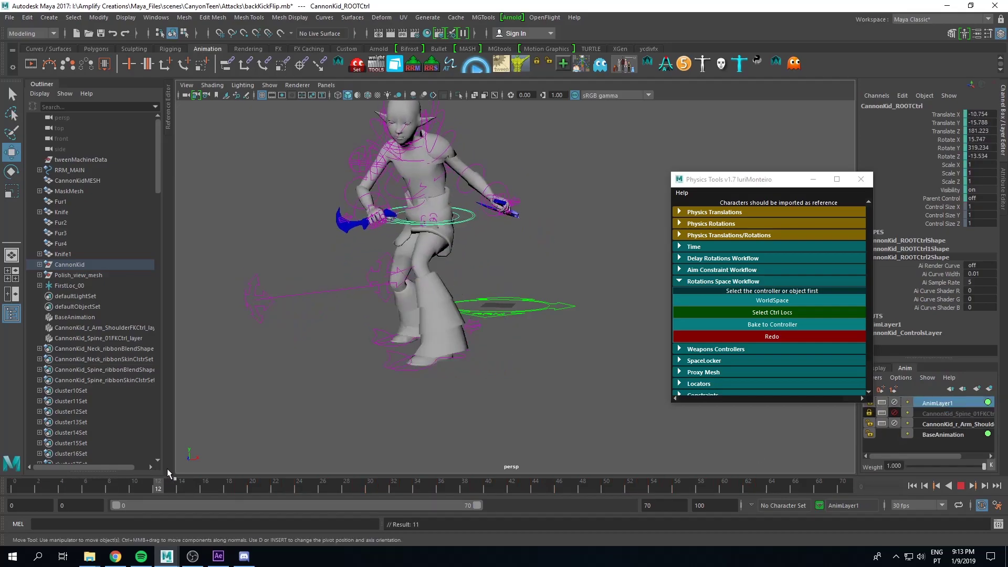
pyautogui.click(260, 480)
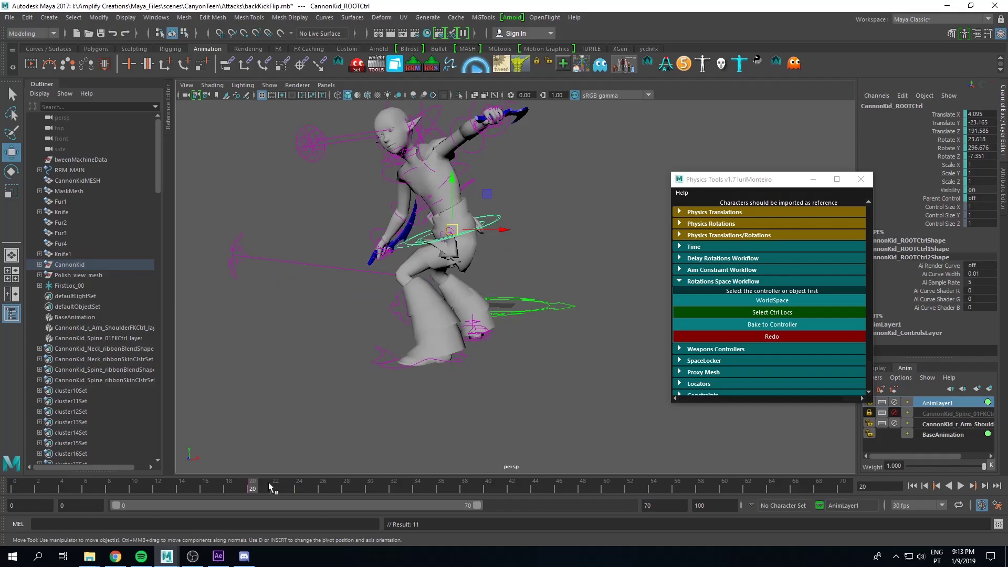
pyautogui.hotkey('alt', 'v')
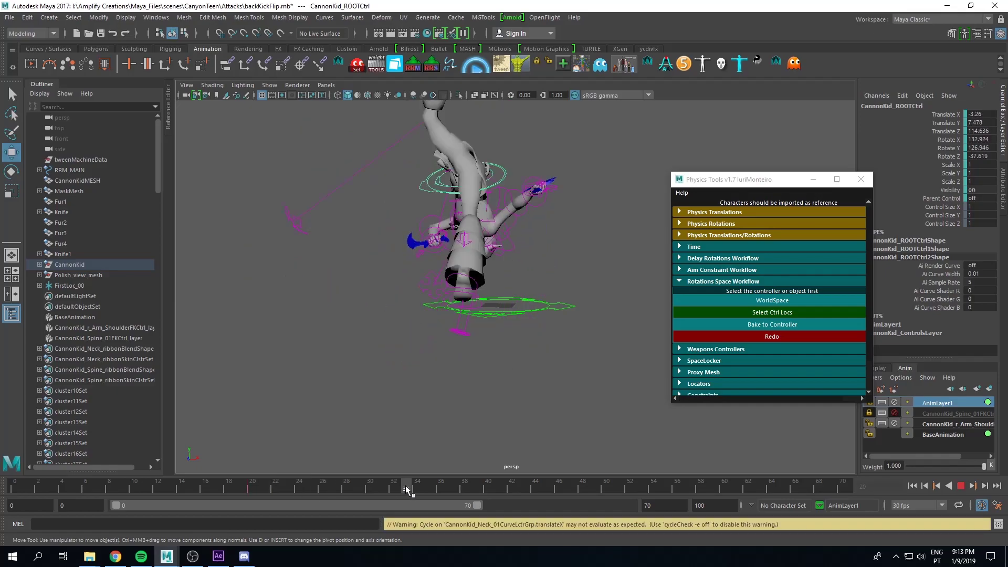
pyautogui.moveTo(410, 491)
pyautogui.mouseDown()
pyautogui.moveTo(472, 488)
pyautogui.moveTo(252, 480)
pyautogui.mouseUp()
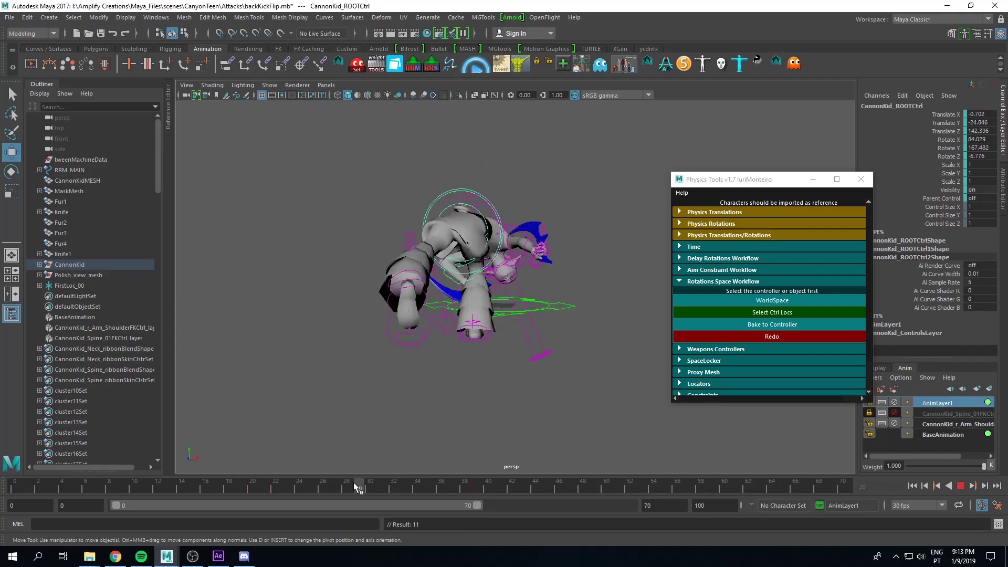
# - Rotate the root control around frame 29 and scrub frames 21 to 44 to check the new spin
pyautogui.press('e')
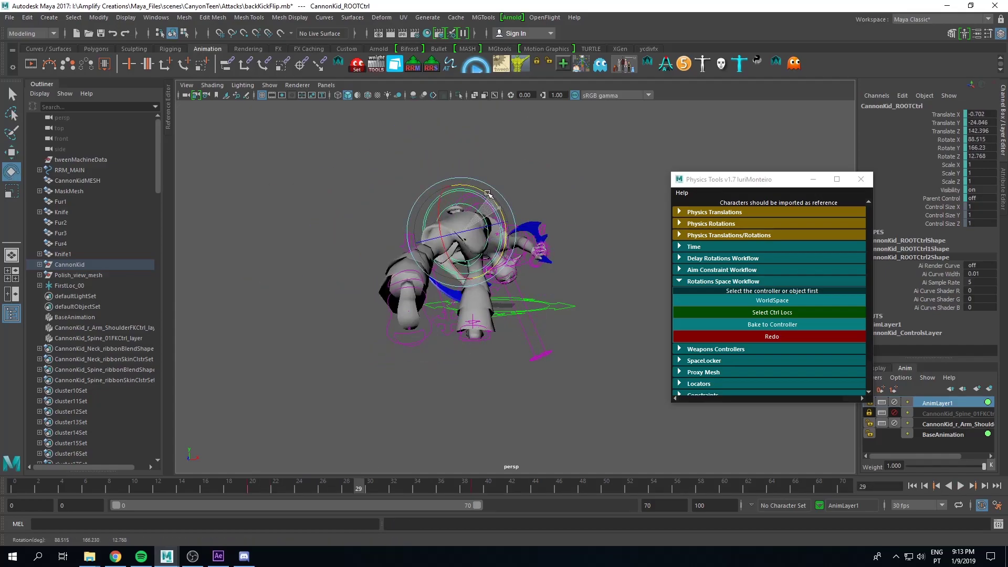
pyautogui.moveTo(504, 204)
pyautogui.mouseDown()
pyautogui.moveTo(450, 237)
pyautogui.moveTo(492, 248)
pyautogui.moveTo(482, 209)
pyautogui.mouseUp()
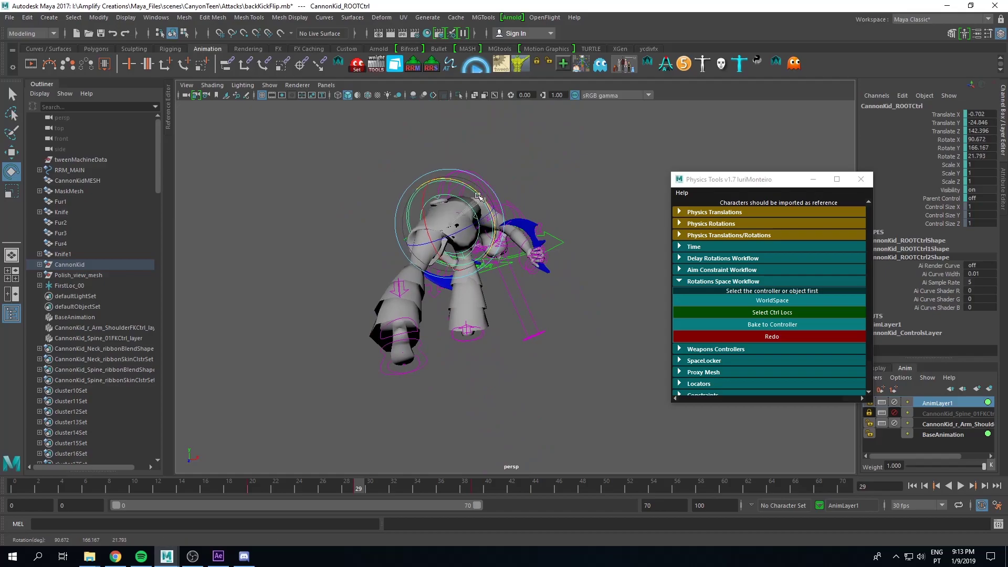
pyautogui.moveTo(347, 484)
pyautogui.mouseDown()
pyautogui.moveTo(198, 482)
pyautogui.moveTo(353, 473)
pyautogui.moveTo(264, 480)
pyautogui.mouseUp()
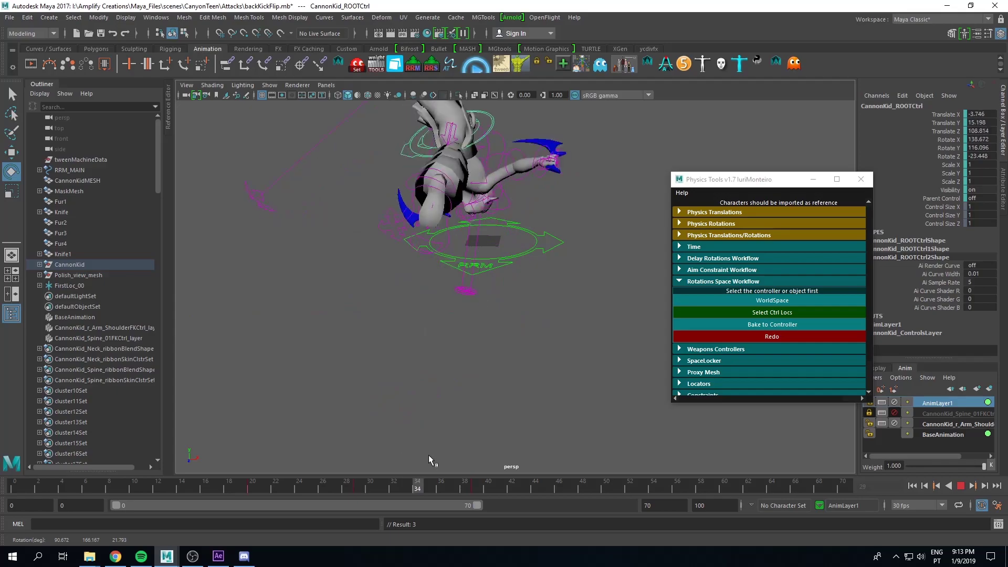
pyautogui.moveTo(536, 485)
pyautogui.mouseDown()
pyautogui.moveTo(491, 482)
pyautogui.moveTo(605, 484)
pyautogui.mouseUp()
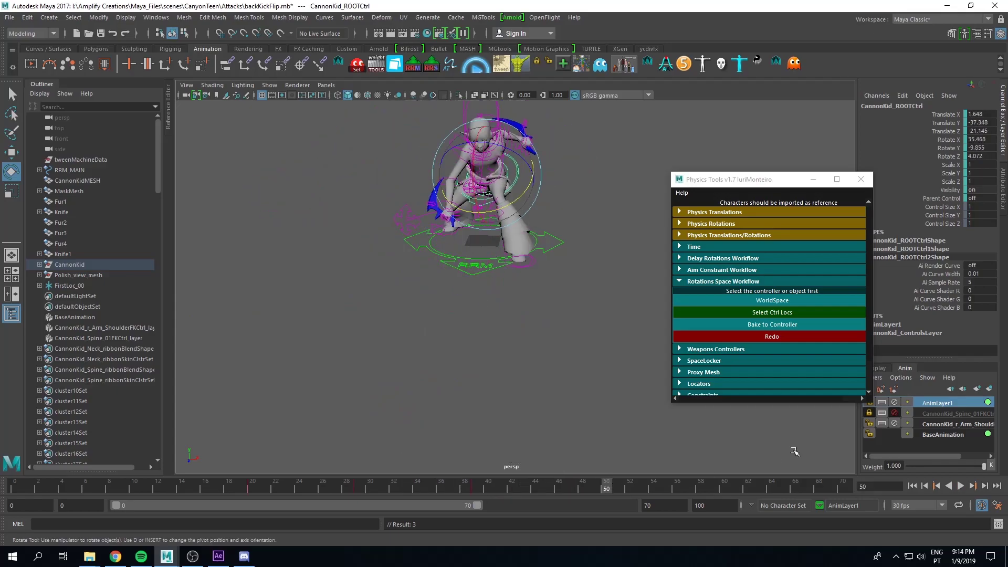
pyautogui.click(757, 325)
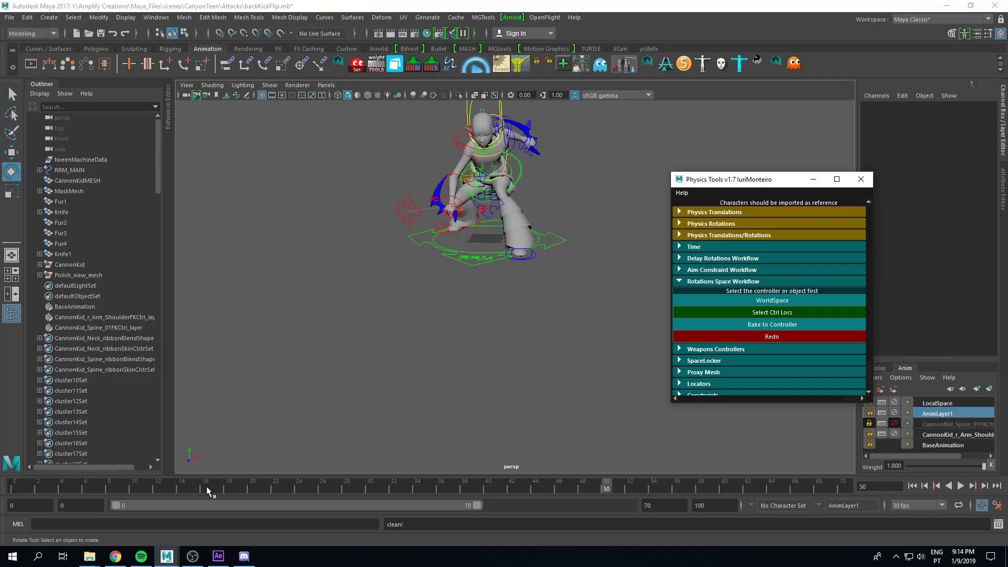
pyautogui.hotkey('alt', 'v')
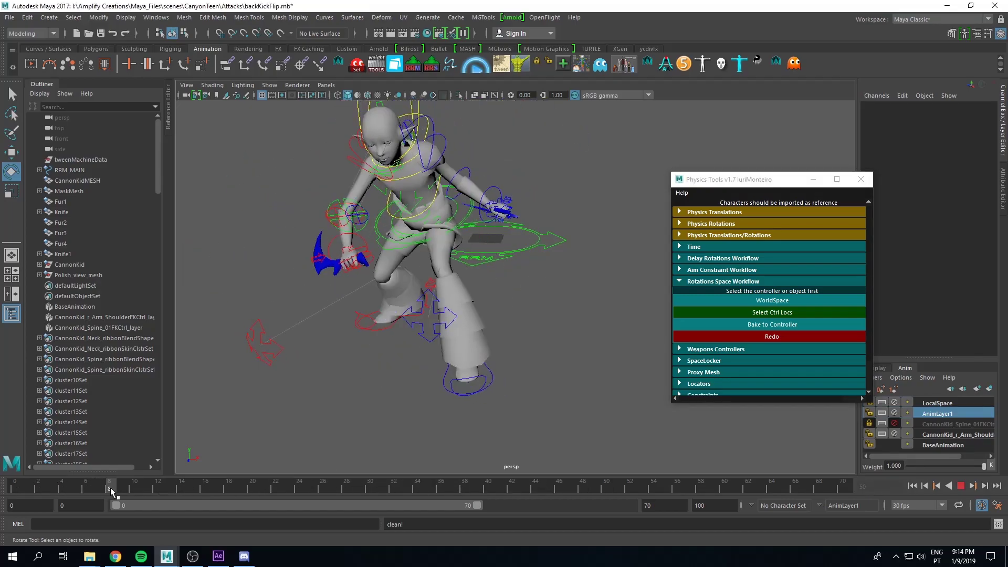
pyautogui.press('w')
pyautogui.click(393, 244)
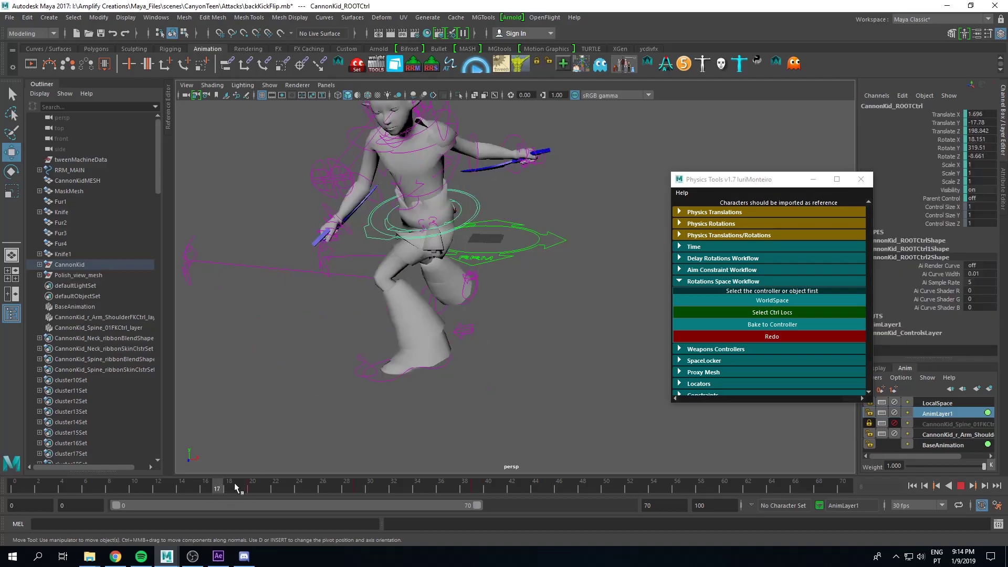
pyautogui.moveTo(236, 488); pyautogui.dragTo(419, 490)
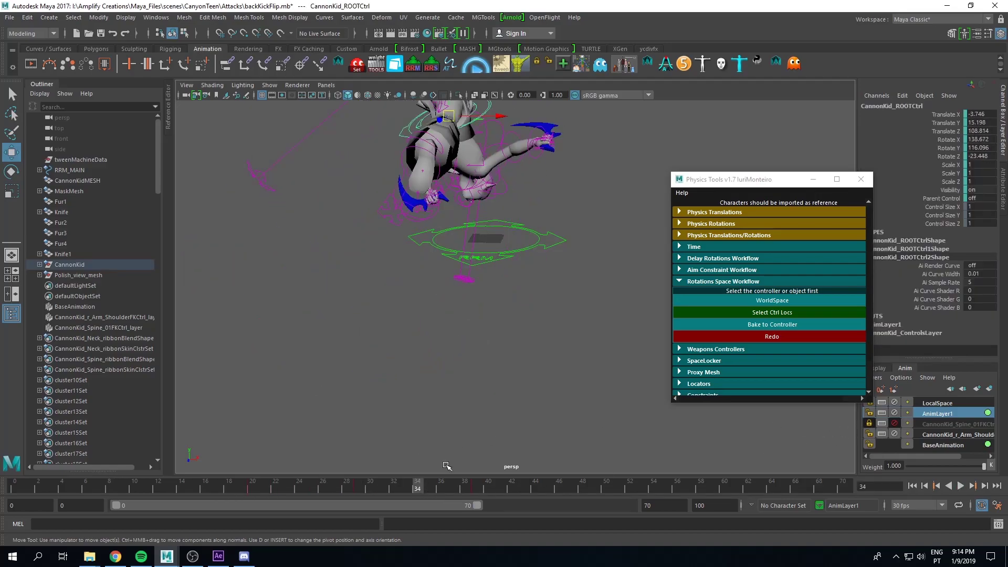
pyautogui.moveTo(482, 488)
pyautogui.mouseDown()
pyautogui.moveTo(518, 488)
pyautogui.moveTo(244, 488)
pyautogui.moveTo(360, 489)
pyautogui.mouseUp()
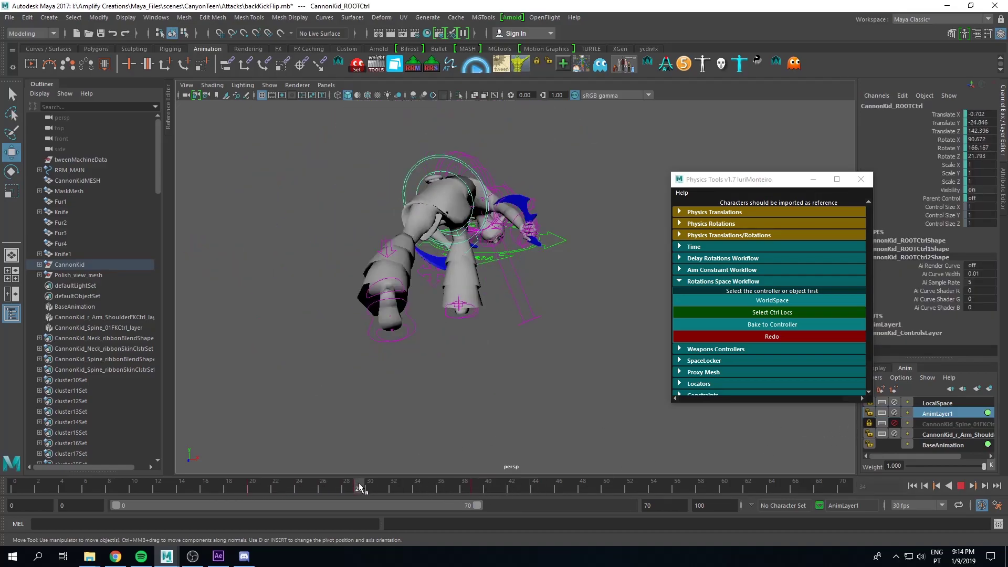
pyautogui.press('e')
pyautogui.moveTo(473, 196)
pyautogui.mouseDown()
pyautogui.moveTo(488, 219)
pyautogui.moveTo(461, 175)
pyautogui.mouseUp()
pyautogui.hotkey('ctrl', 'z')
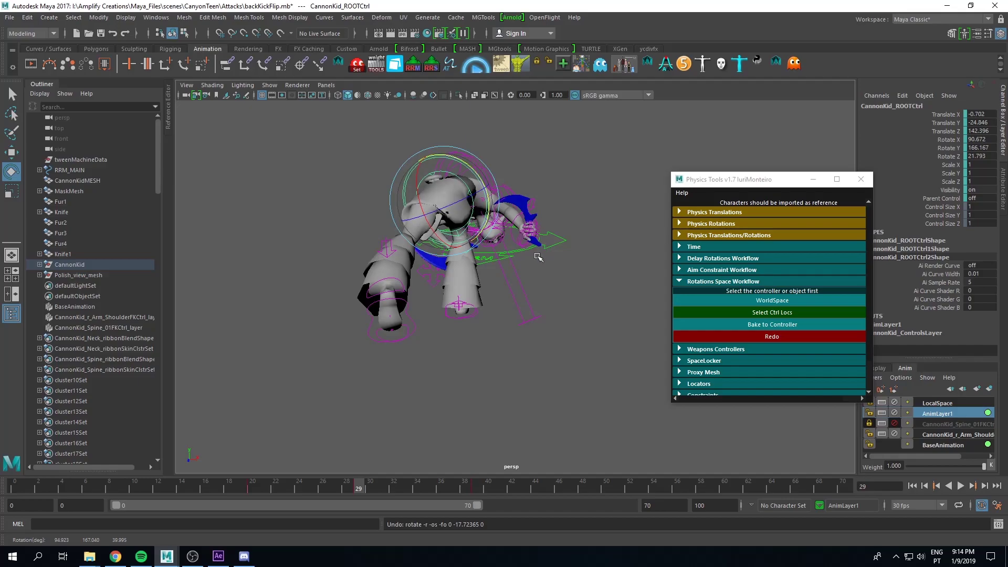
# - Return to frame 0 and move the camera in on the character's back controllers
pyautogui.click(320, 319)
pyautogui.click(235, 486)
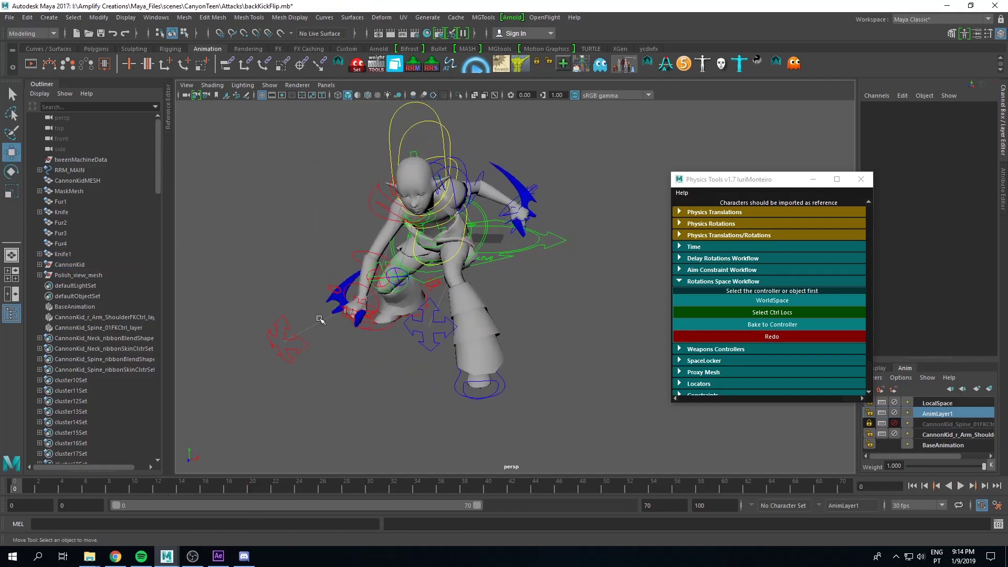
pyautogui.scroll(3, 376, 284)
pyautogui.click(419, 224)
pyautogui.keyDown('alt'); pyautogui.moveTo(429, 189); pyautogui.dragTo(435, 203, button='middle'); pyautogui.keyUp('alt')
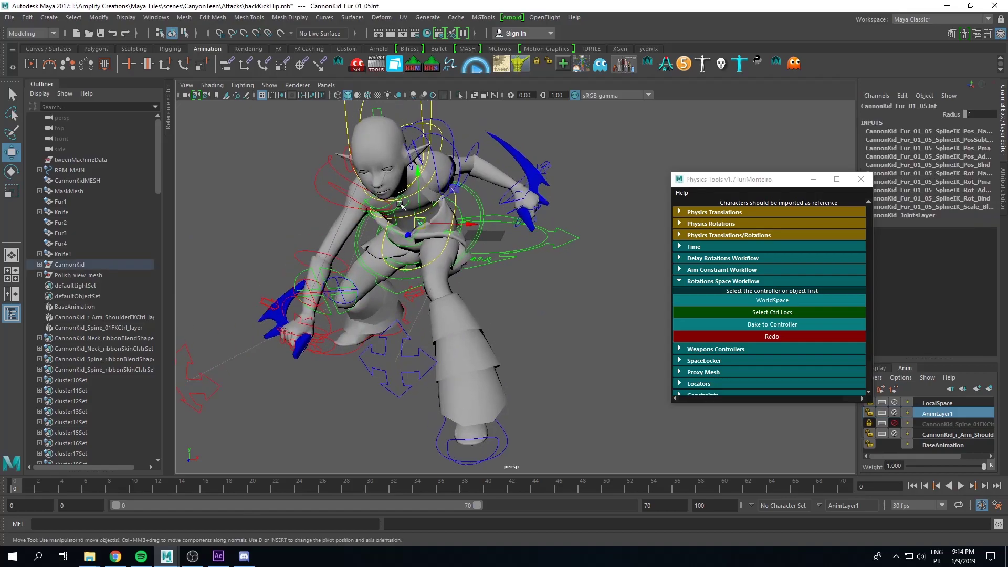
pyautogui.scroll(4, 400, 204)
# - Look over the hips and select the chest spine controller and the ROOTCtrl
pyautogui.keyDown('alt'); pyautogui.moveTo(409, 205); pyautogui.dragTo(355, 189); pyautogui.keyUp('alt')
pyautogui.click(343, 176)
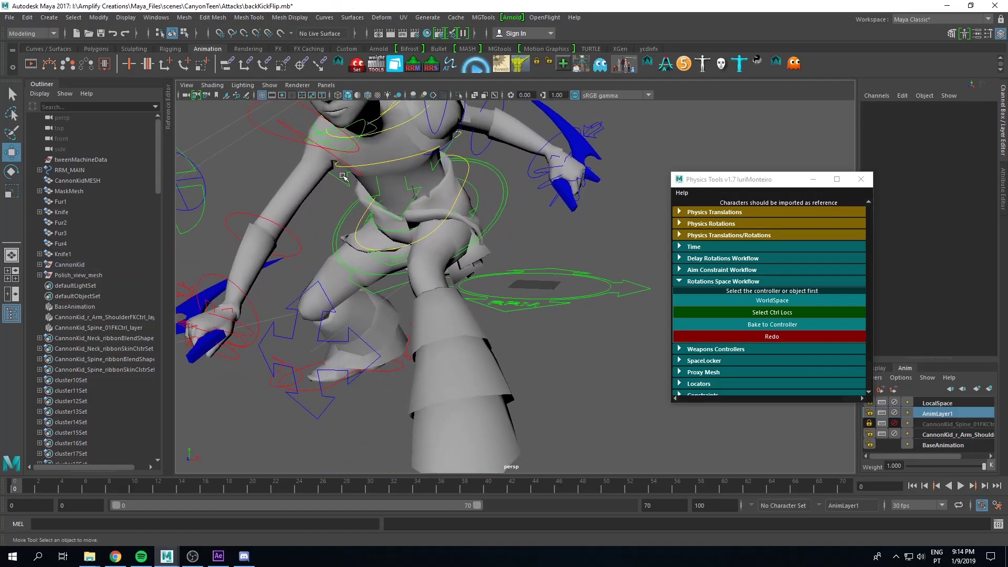
pyautogui.click(390, 230)
pyautogui.click(363, 271)
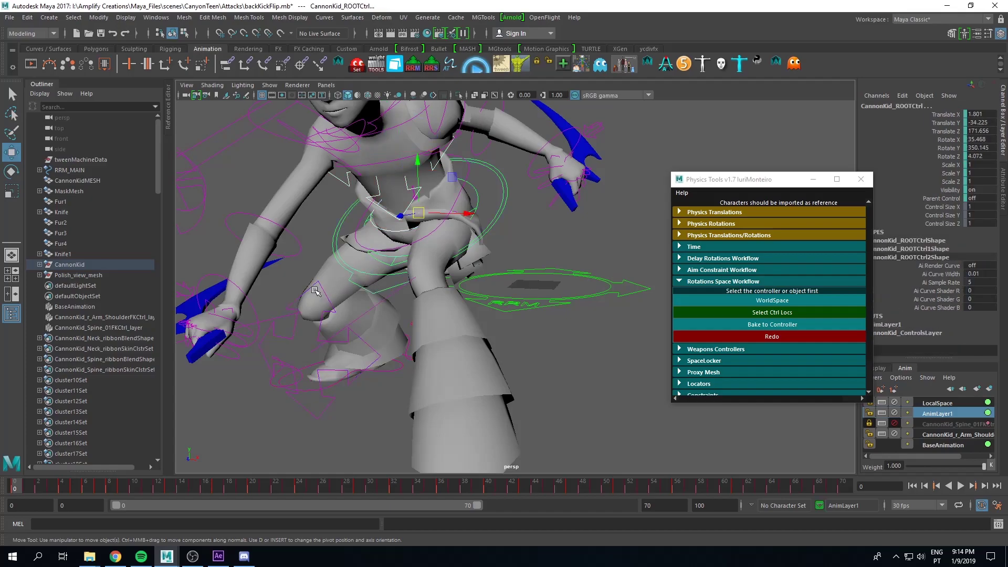
# - Delete CannonKid_Spine_01FKCtrl_layer and merge the remaining layers into BaseAnimation
pyautogui.rightClick(948, 424)
pyautogui.click(937, 363)
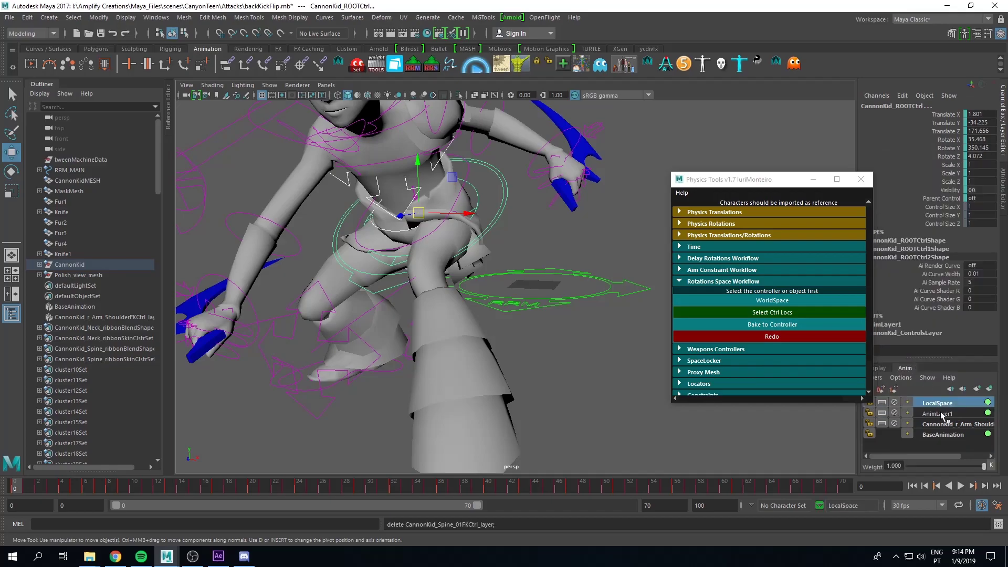
pyautogui.moveTo(950, 403); pyautogui.dragTo(948, 438)
pyautogui.rightClick(905, 425)
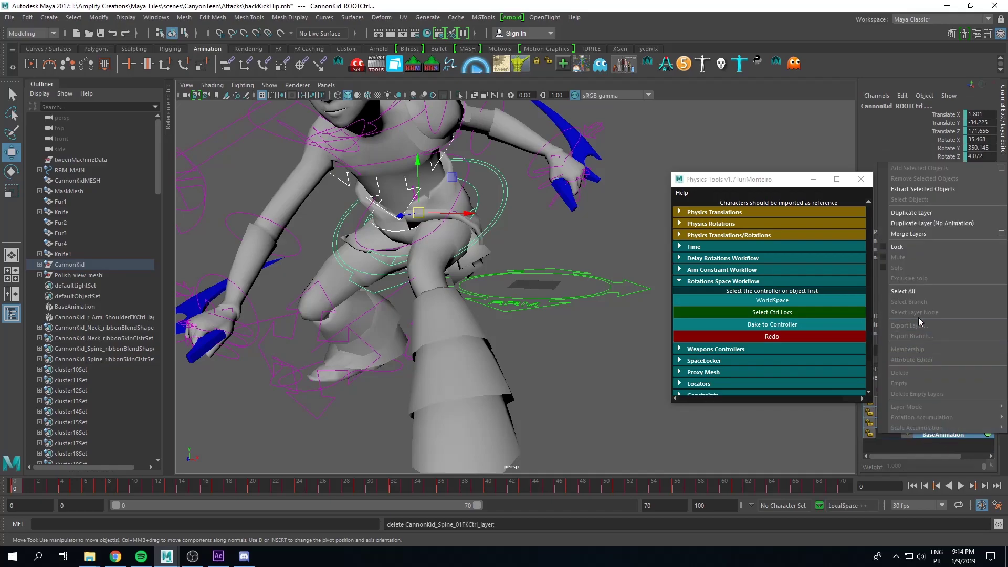
pyautogui.press('Escape')
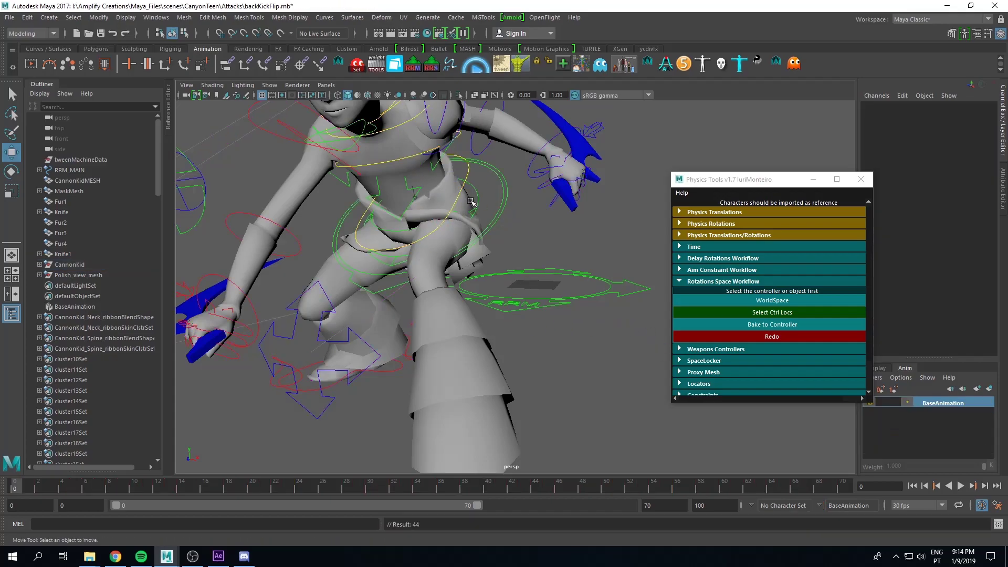
pyautogui.click(436, 196)
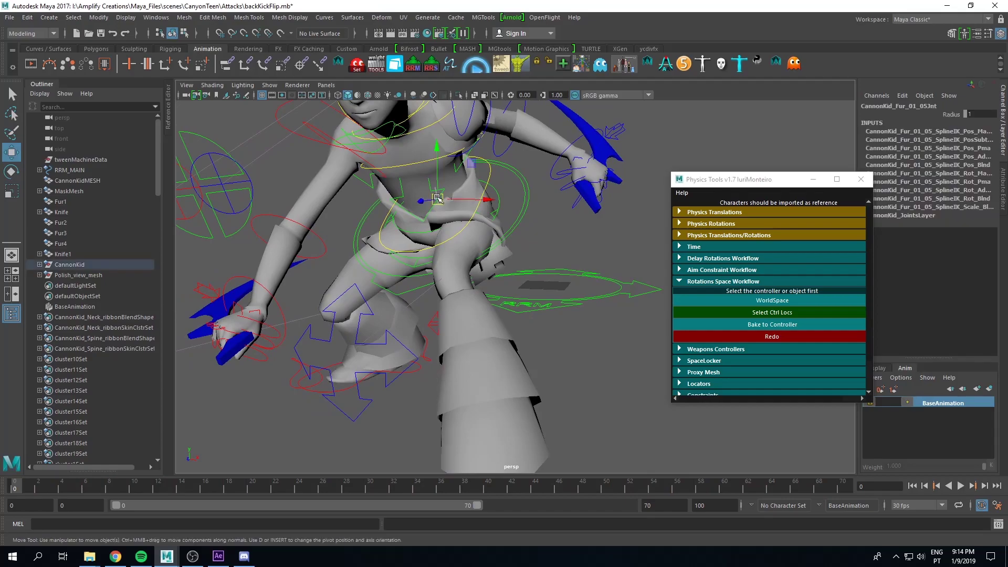
# - Select the spine FK controller with ROOTCtrl and run WorldSpace to create FirstLoc_00–02
pyautogui.click(410, 213)
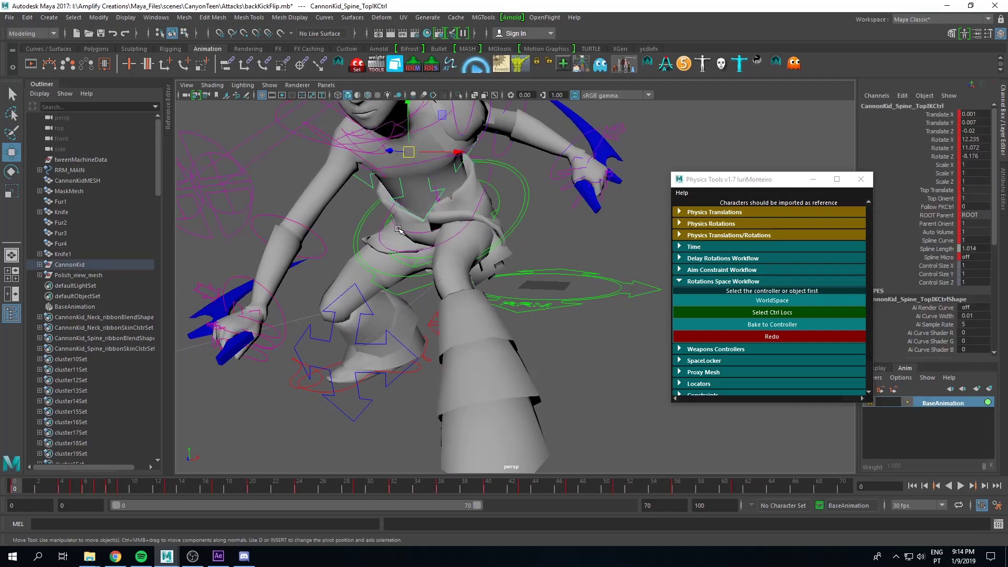
pyautogui.click(472, 224)
pyautogui.keyDown('alt'); pyautogui.moveTo(507, 253); pyautogui.dragTo(540, 215); pyautogui.keyUp('alt')
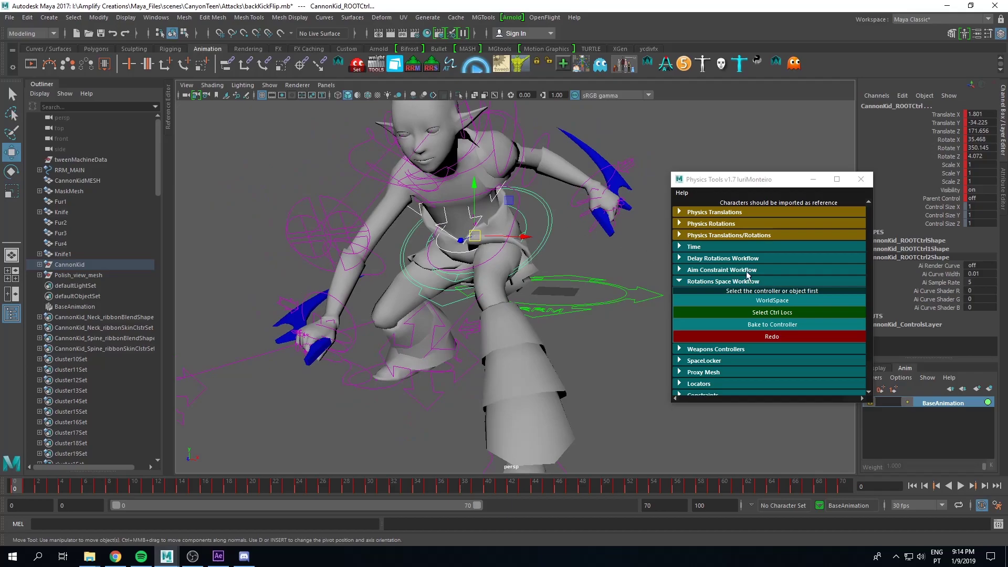
pyautogui.click(748, 306)
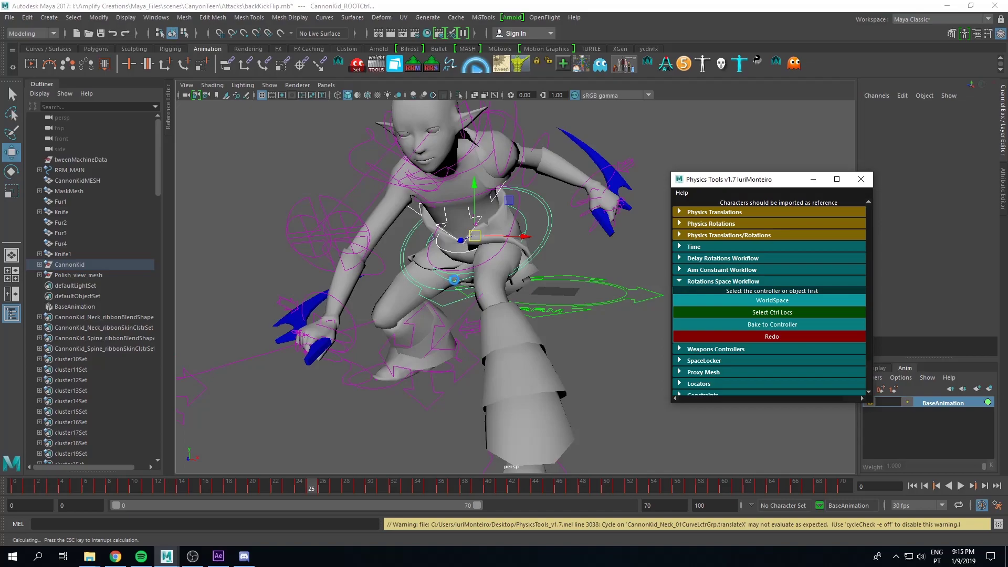
# - Expand FirstLoc_00–02 in the Outliner to show their SecondLoc children and point constraints
pyautogui.click(730, 313)
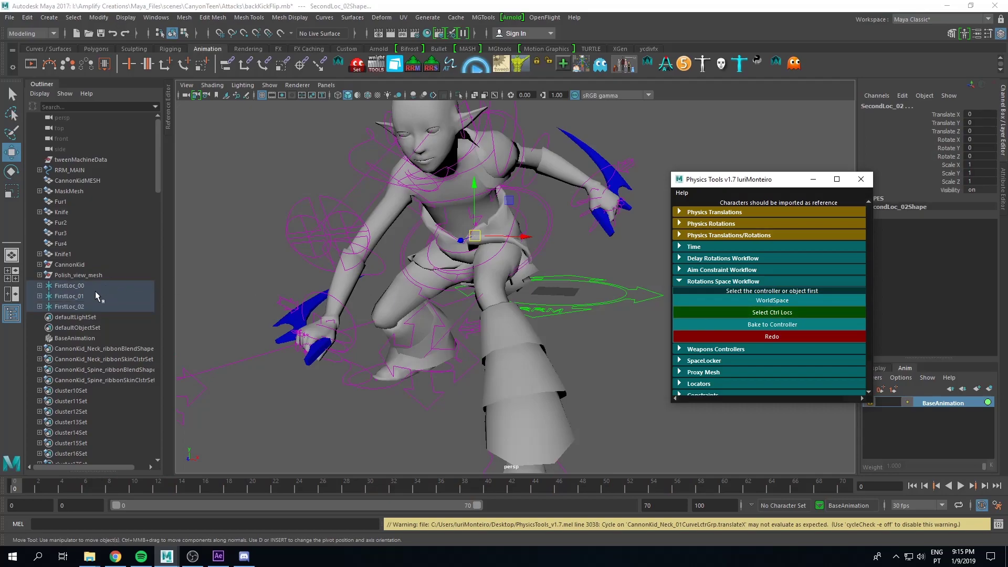
pyautogui.press('f')
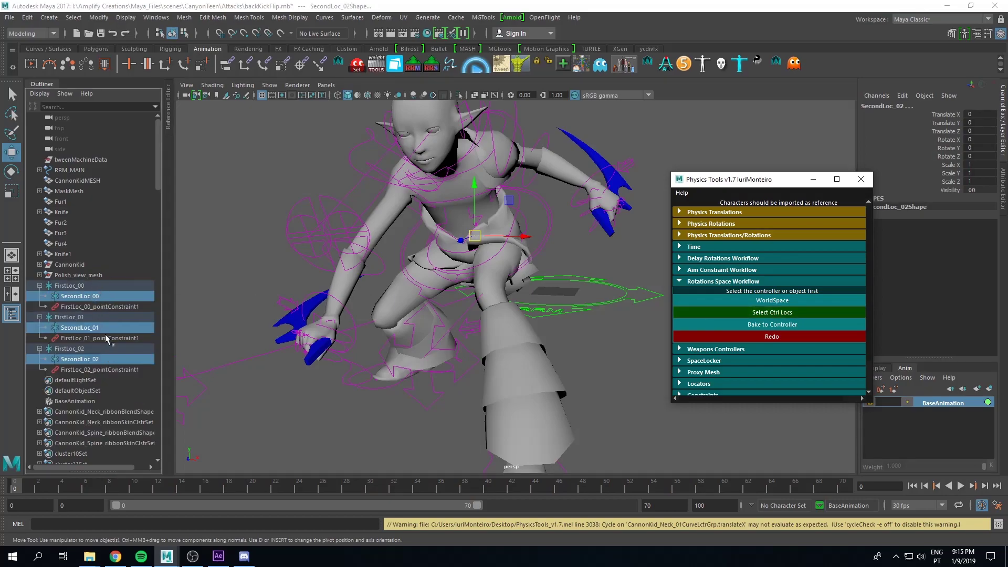
pyautogui.click(98, 296)
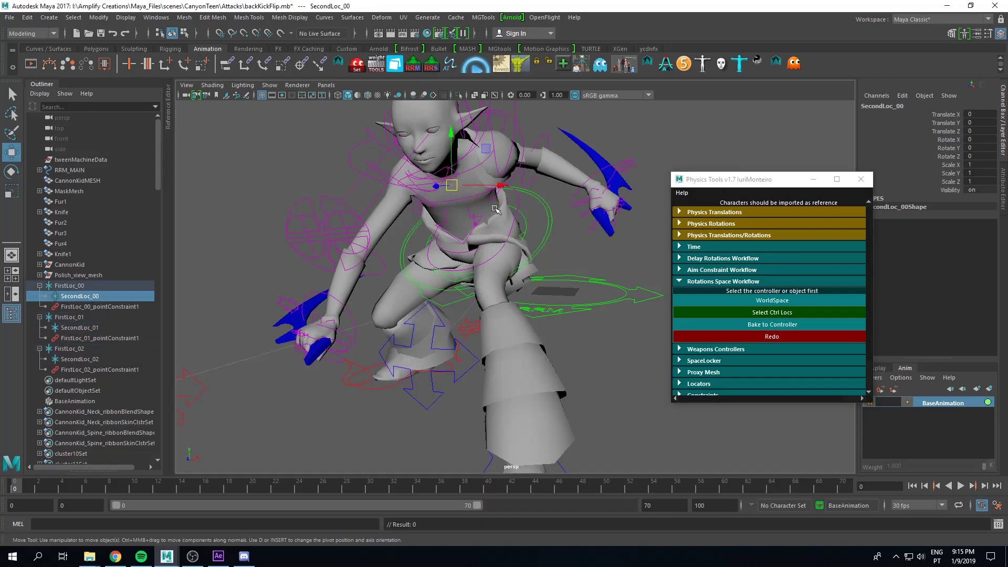
pyautogui.keyDown('alt'); pyautogui.moveTo(316, 261); pyautogui.dragTo(274, 266); pyautogui.keyUp('alt')
pyautogui.click(79, 327)
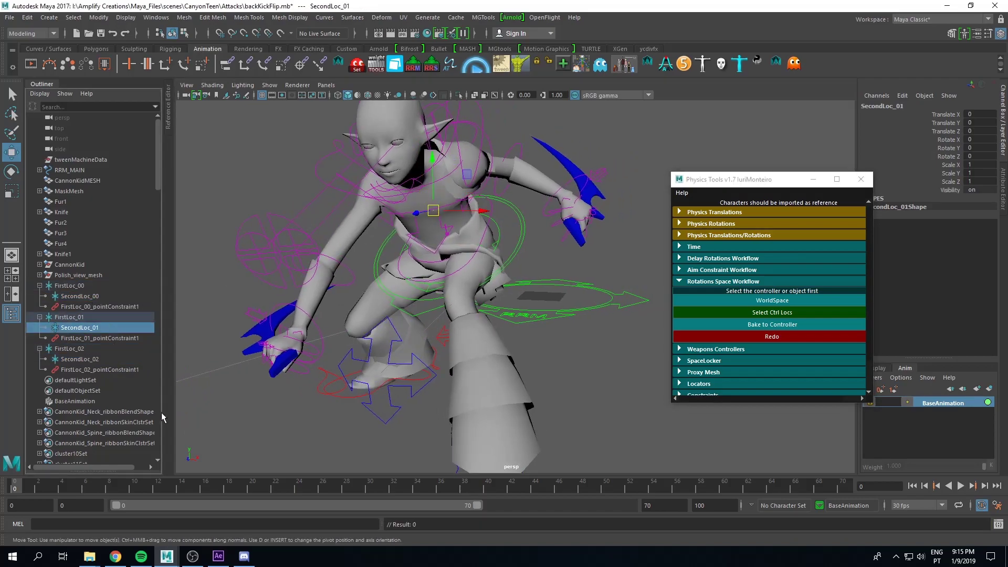
# - Play the backflip with the locators and view the character from behind at frame 25
pyautogui.click(62, 488)
pyautogui.hotkey('alt', 'v')
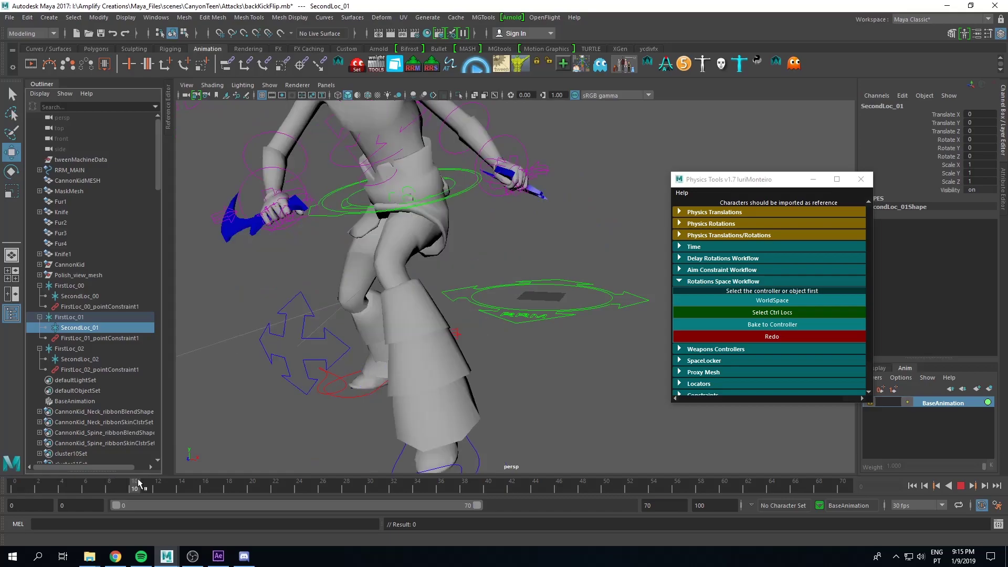
pyautogui.hotkey('alt', 'v')
pyautogui.moveTo(473, 237)
pyautogui.keyDown('alt'); pyautogui.mouseDown()
pyautogui.moveTo(511, 225)
pyautogui.moveTo(495, 244)
pyautogui.mouseUp(); pyautogui.keyUp('alt')
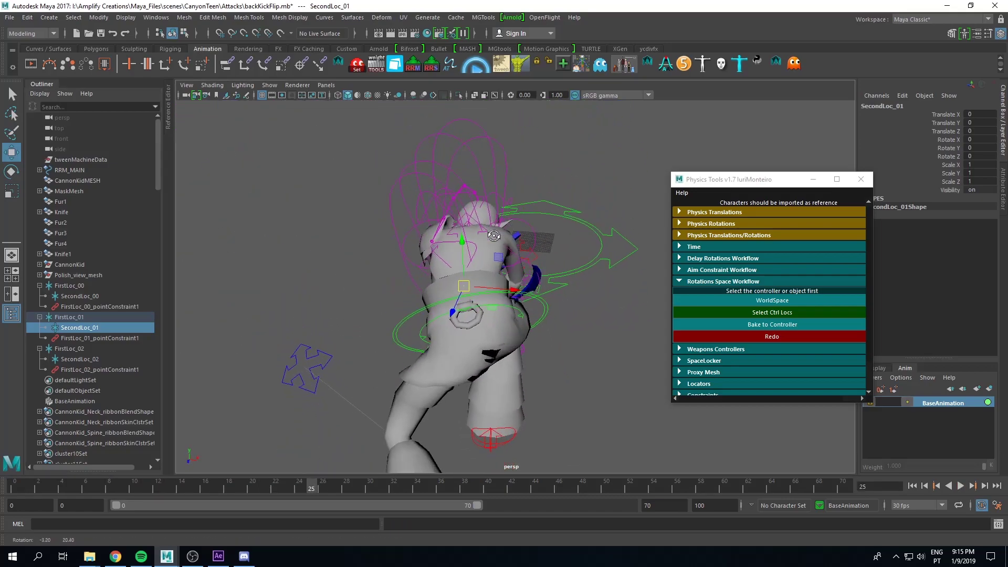
# - Undo a stray move, then rotate SecondLoc_01 to bend the upper body and play it back
pyautogui.press('w')
pyautogui.moveTo(466, 317); pyautogui.dragTo(477, 316)
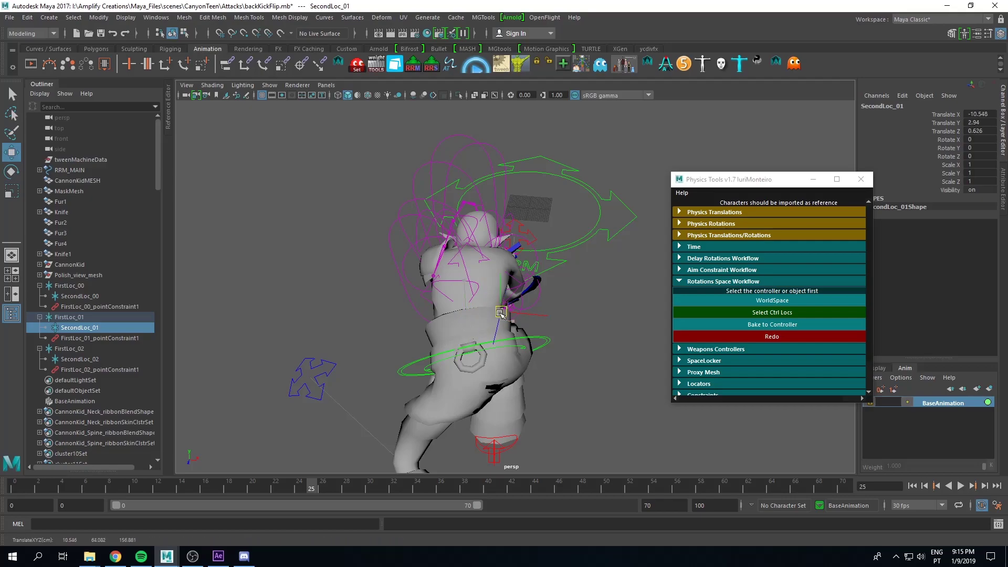
pyautogui.hotkey('ctrl', 'z')
pyautogui.press('e')
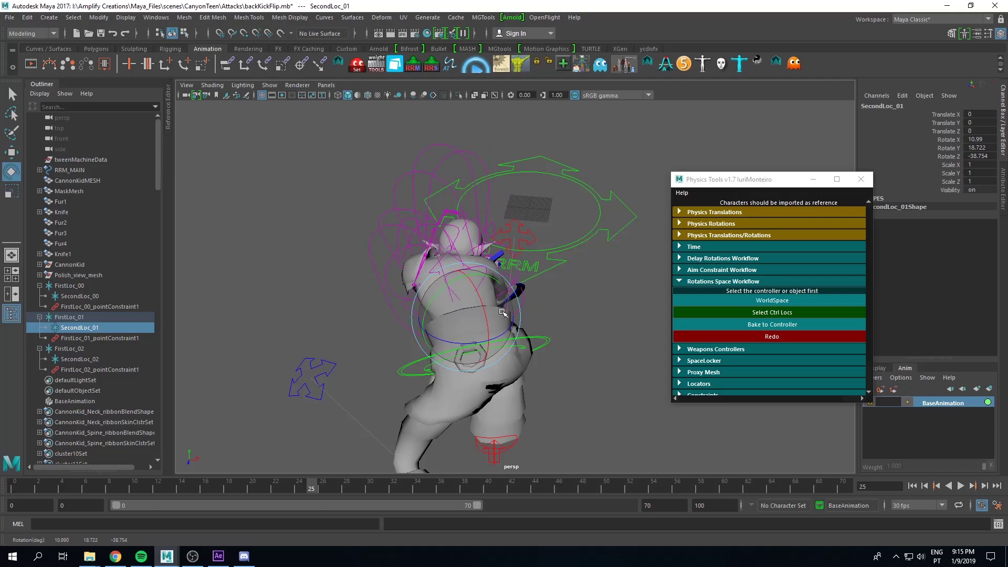
pyautogui.moveTo(501, 312)
pyautogui.mouseDown()
pyautogui.moveTo(425, 334)
pyautogui.moveTo(483, 340)
pyautogui.mouseUp()
pyautogui.hotkey('alt', 'v')
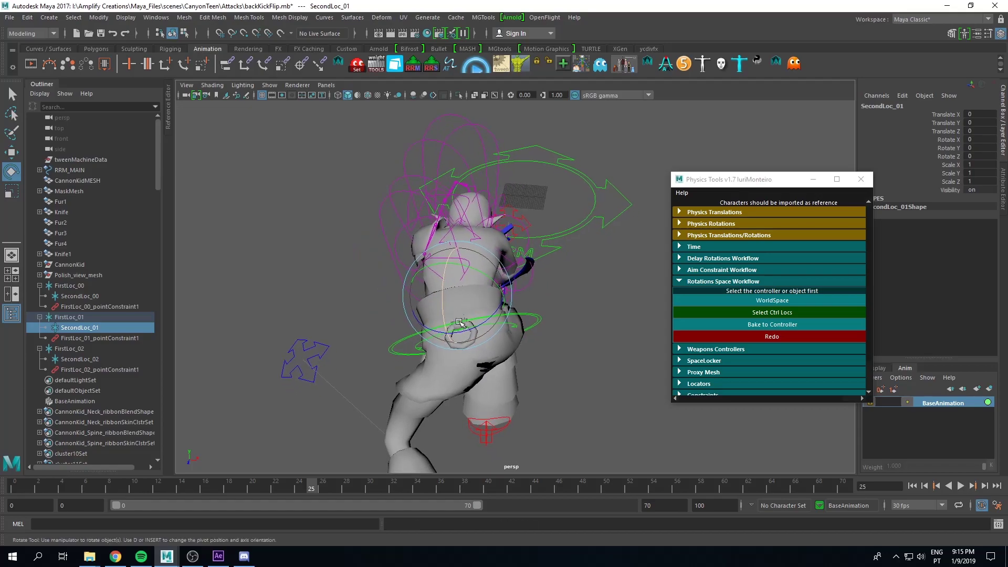
# - Check the pose at frames 17 and 21, then tilt SecondLoc_01 about 16.7 degrees on frame 21
pyautogui.keyDown('alt'); pyautogui.moveTo(360, 364); pyautogui.dragTo(433, 303); pyautogui.keyUp('alt')
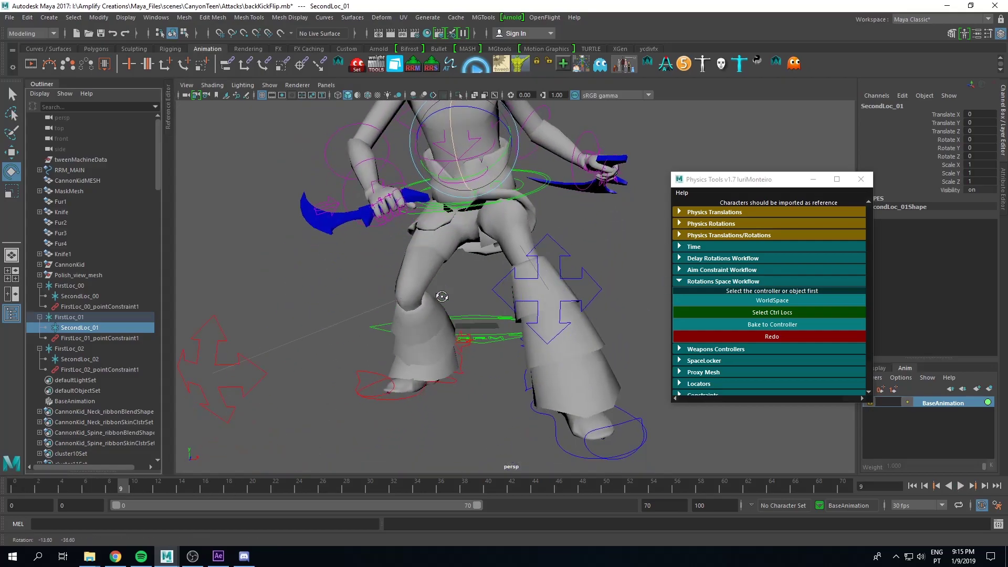
pyautogui.moveTo(144, 486); pyautogui.dragTo(217, 486)
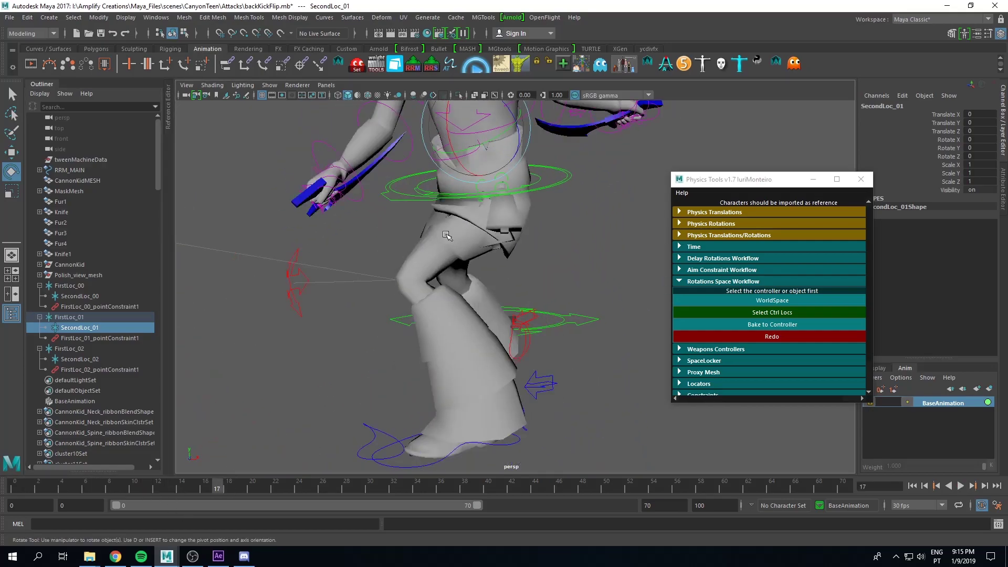
pyautogui.keyDown('alt'); pyautogui.moveTo(441, 300); pyautogui.dragTo(580, 180); pyautogui.keyUp('alt')
pyautogui.keyDown('alt'); pyautogui.moveTo(580, 179); pyautogui.dragTo(502, 236, button='middle'); pyautogui.keyUp('alt')
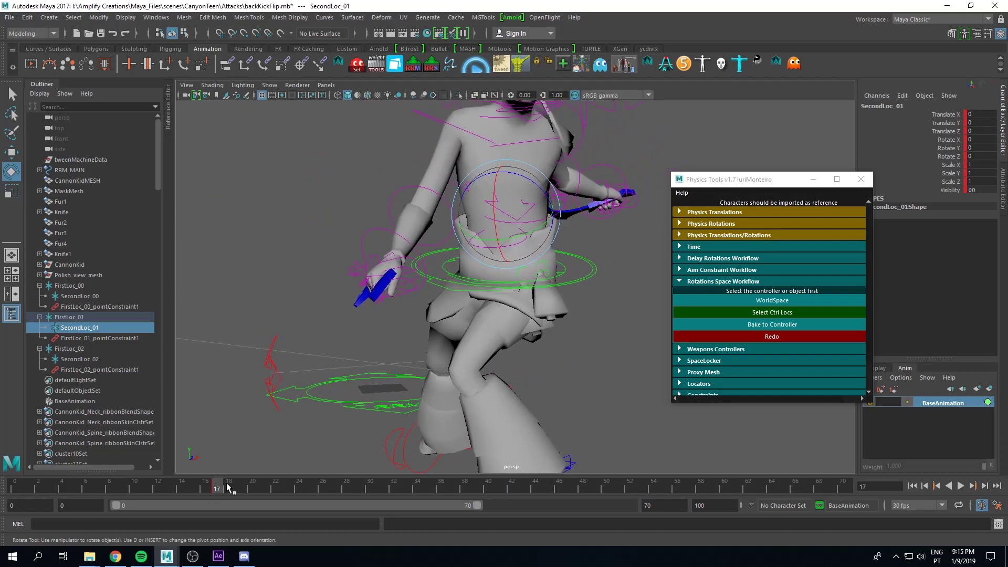
pyautogui.moveTo(228, 488); pyautogui.dragTo(263, 488)
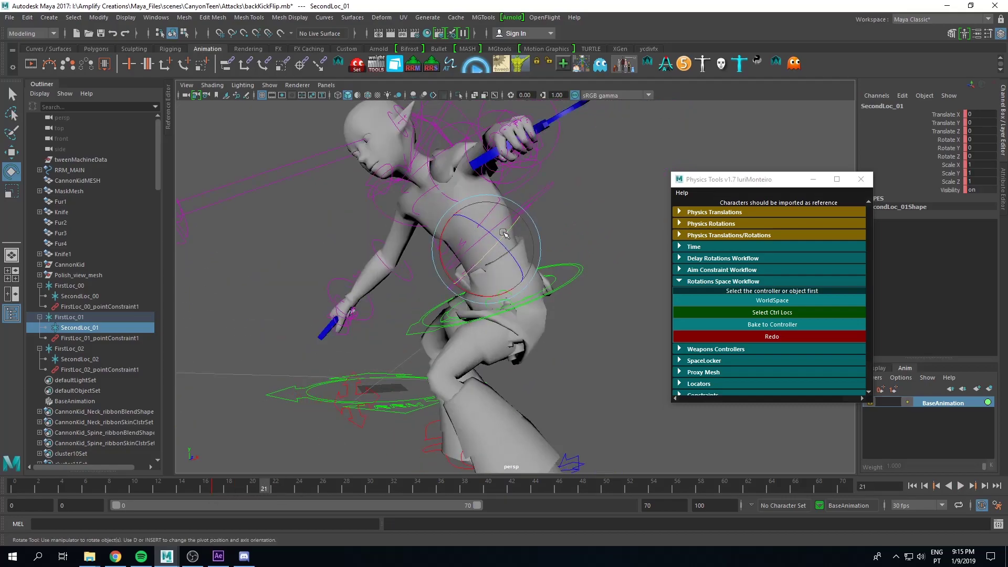
pyautogui.moveTo(503, 233)
pyautogui.keyDown('alt'); pyautogui.mouseDown()
pyautogui.moveTo(615, 234)
pyautogui.moveTo(607, 250)
pyautogui.mouseUp(); pyautogui.keyUp('alt')
pyautogui.keyDown('alt'); pyautogui.moveTo(552, 276); pyautogui.dragTo(425, 299, button='middle'); pyautogui.keyUp('alt')
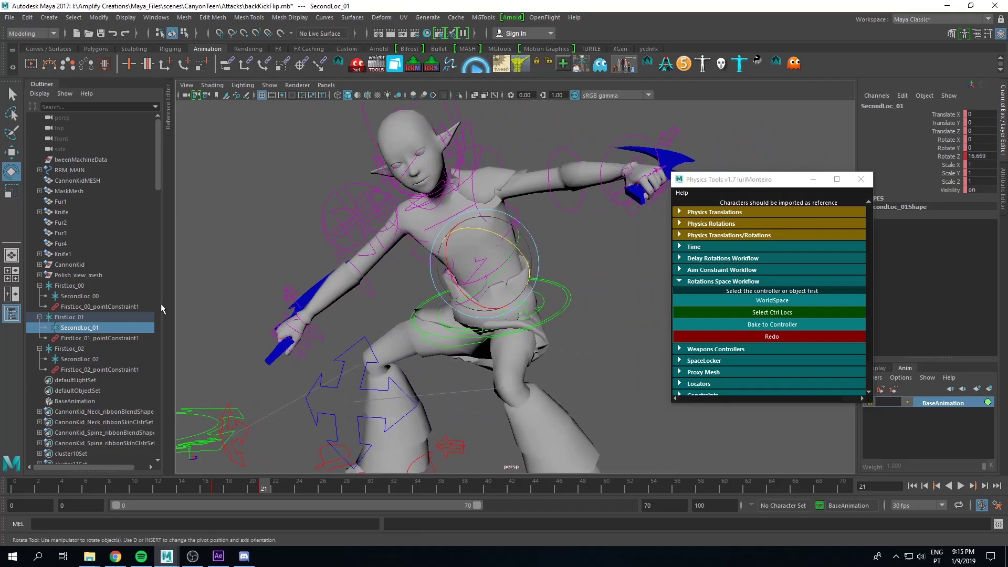
# - Select SecondLoc_00 and rotate it about 27.6 degrees in Y on frame 21 to turn the chest
pyautogui.click(79, 359)
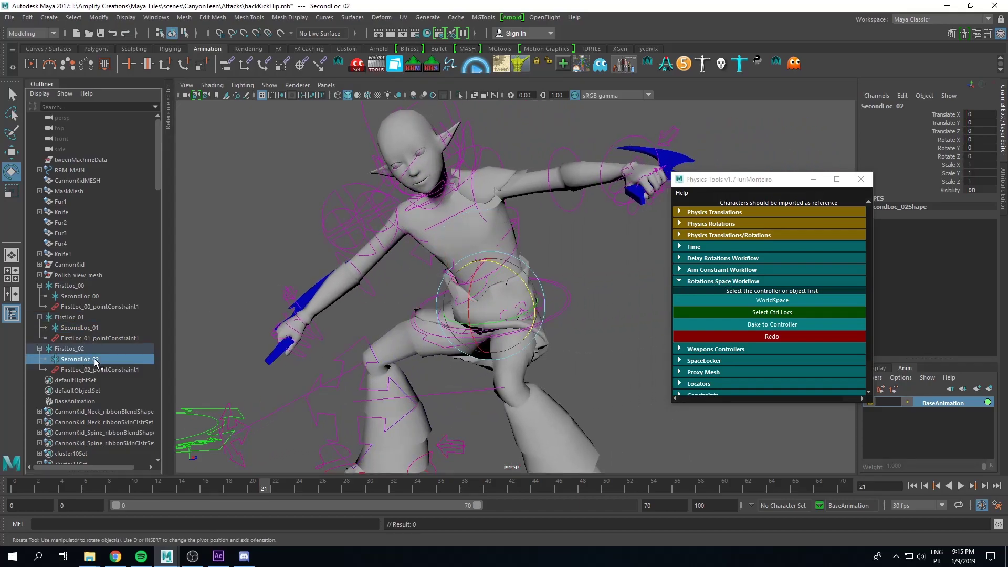
pyautogui.click(79, 296)
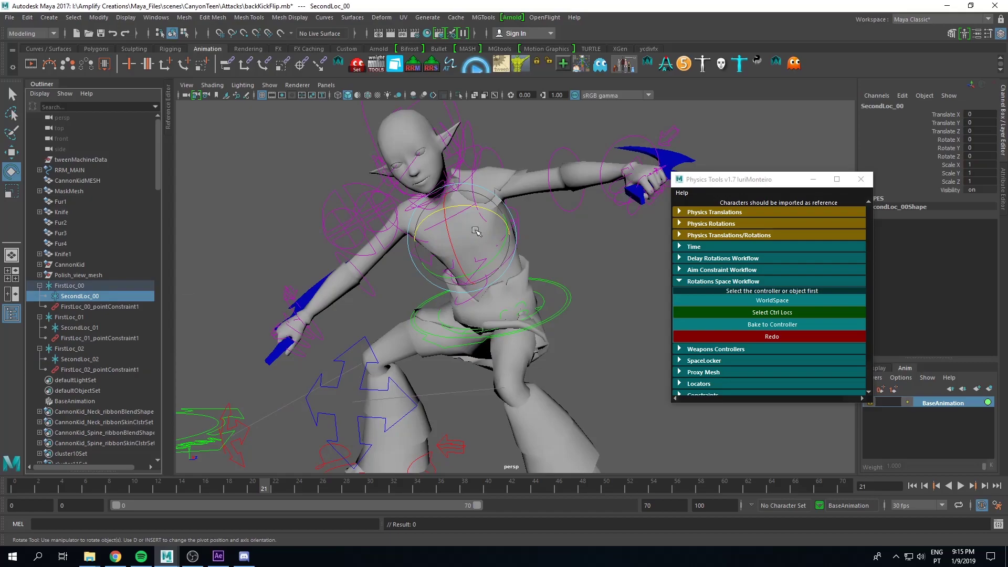
pyautogui.moveTo(264, 487); pyautogui.dragTo(204, 487)
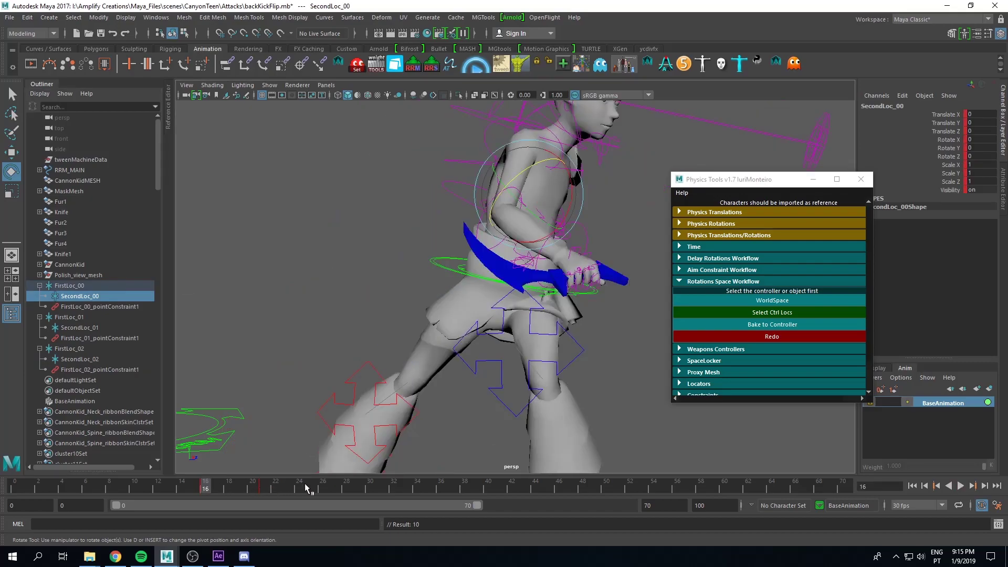
pyautogui.moveTo(307, 486); pyautogui.dragTo(264, 487)
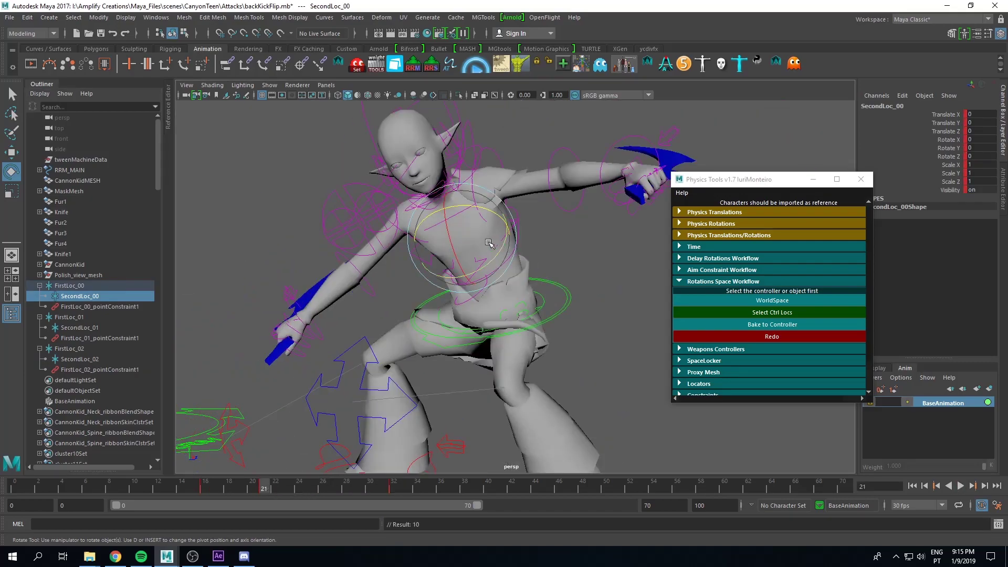
pyautogui.moveTo(488, 243); pyautogui.dragTo(477, 271)
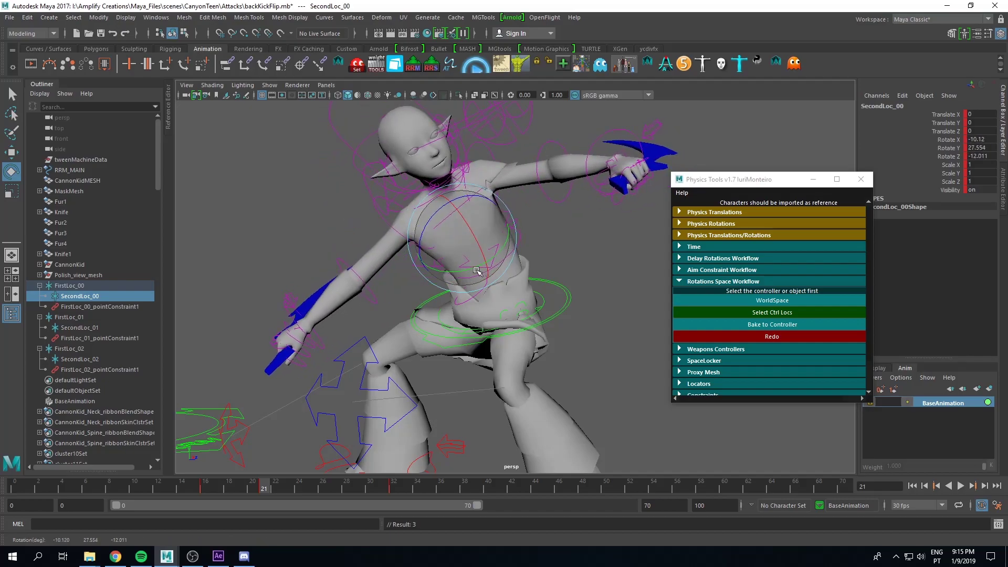
# - Rotate SecondLoc_00 again near frame 24, return to frame 22 and select SecondLoc_01
pyautogui.moveTo(246, 487); pyautogui.dragTo(299, 487)
pyautogui.moveTo(413, 237); pyautogui.dragTo(392, 260)
pyautogui.moveTo(278, 488); pyautogui.dragTo(275, 488)
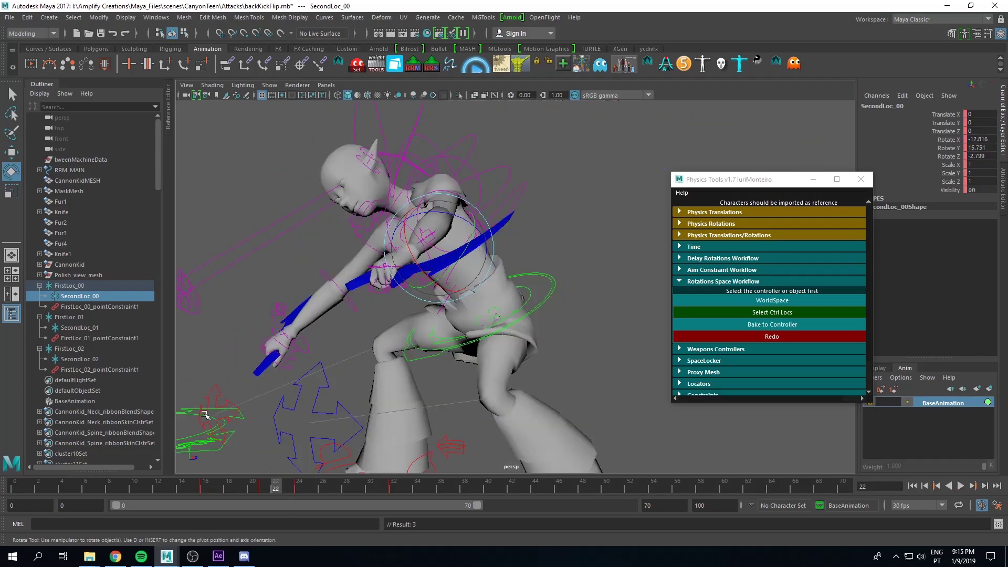
pyautogui.click(79, 328)
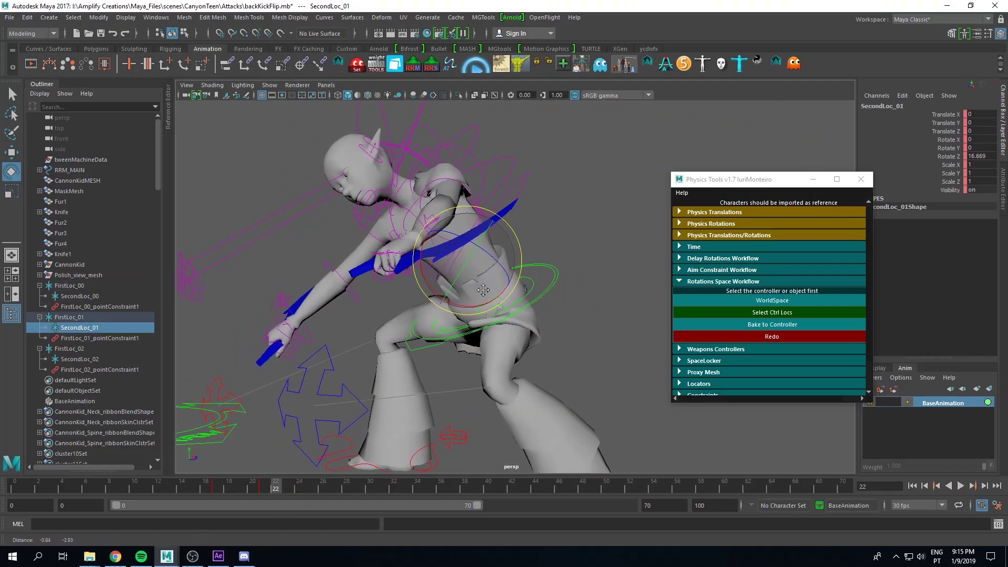
# - At frame 26, rotate SecondLoc_01 to re-angle the torso, roughly -20.7, -11.2, -0.6 degrees
pyautogui.keyDown('alt'); pyautogui.moveTo(472, 315); pyautogui.dragTo(394, 355); pyautogui.keyUp('alt')
pyautogui.moveTo(352, 483); pyautogui.dragTo(323, 482)
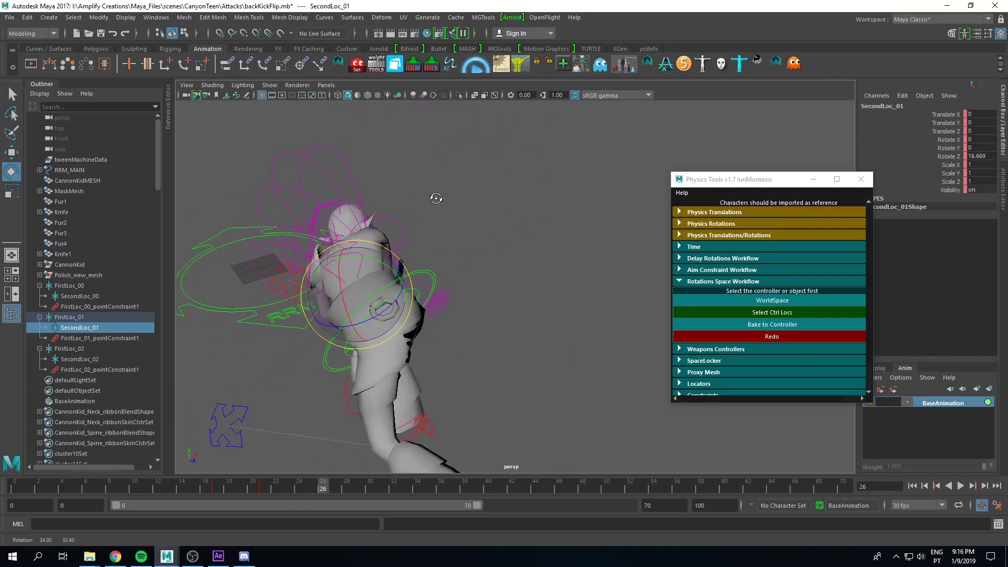
pyautogui.keyDown('alt'); pyautogui.moveTo(473, 315); pyautogui.dragTo(377, 295); pyautogui.keyUp('alt')
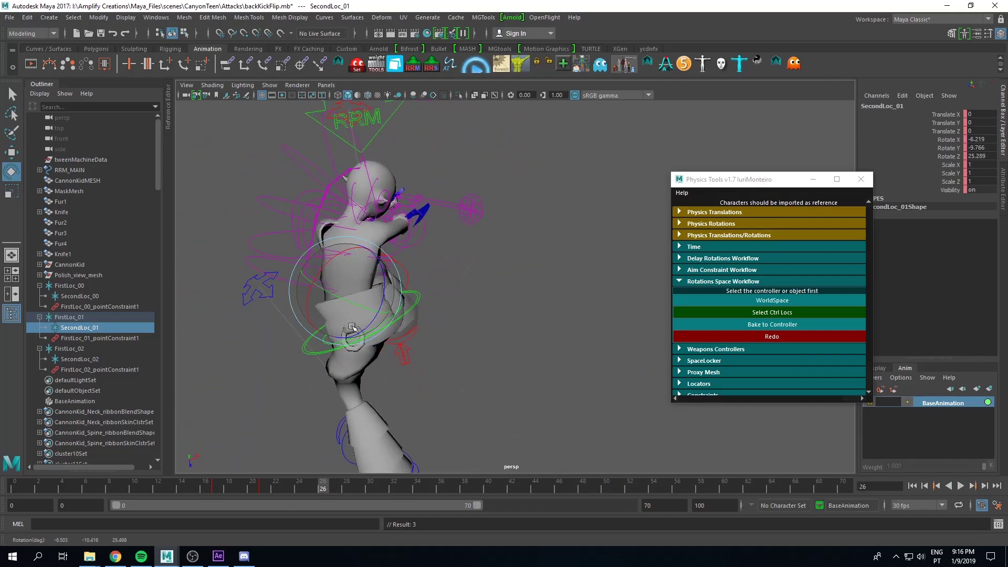
pyautogui.moveTo(323, 325)
pyautogui.mouseDown()
pyautogui.moveTo(365, 267)
pyautogui.moveTo(347, 286)
pyautogui.moveTo(415, 265)
pyautogui.moveTo(392, 298)
pyautogui.mouseUp()
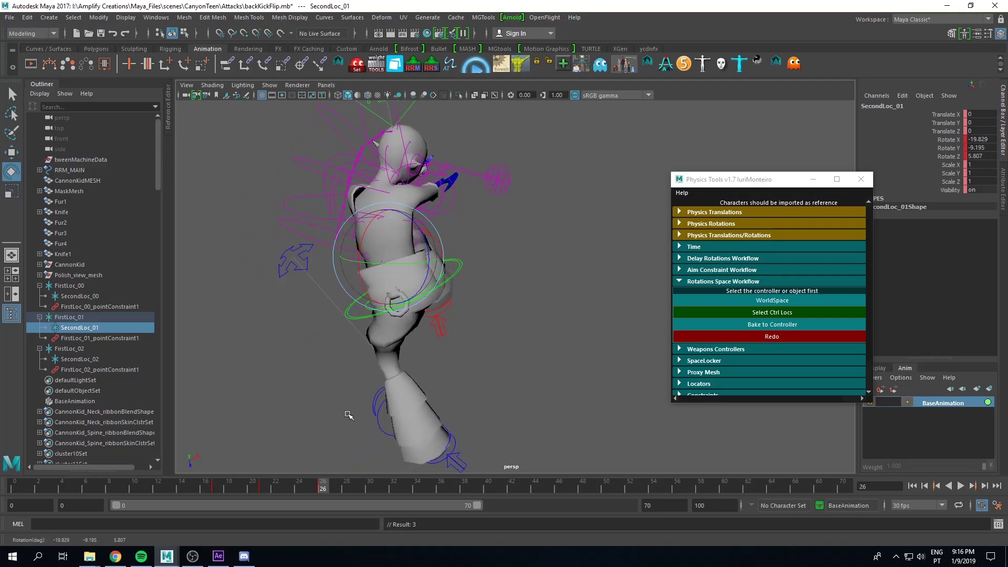
# - At frame 34, review the upside-down pose from several angles and nudge the locator's rotation
pyautogui.moveTo(323, 487); pyautogui.dragTo(417, 486)
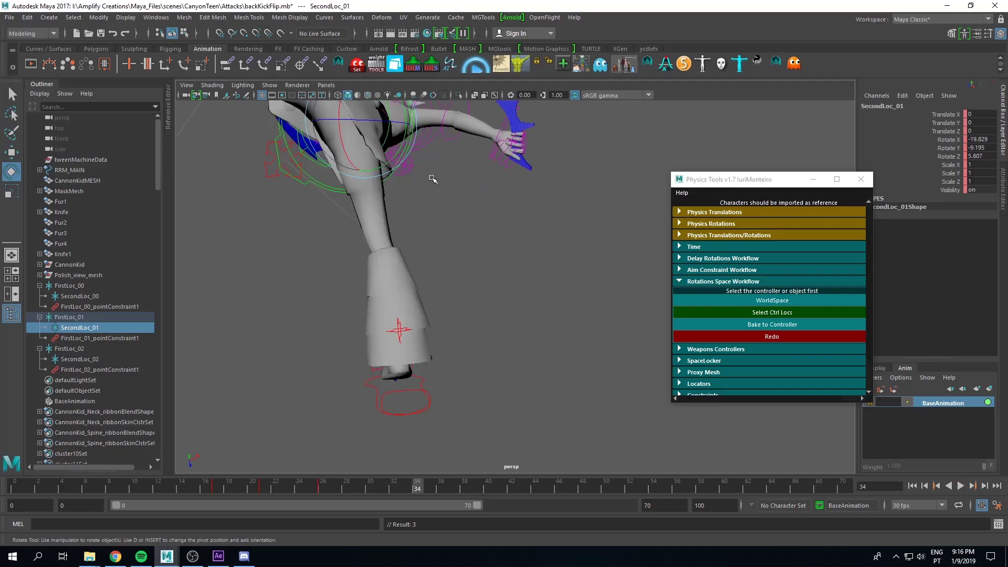
pyautogui.keyDown('alt'); pyautogui.moveTo(432, 178); pyautogui.dragTo(458, 270); pyautogui.keyUp('alt')
pyautogui.keyDown('alt'); pyautogui.moveTo(345, 237); pyautogui.dragTo(409, 291); pyautogui.keyUp('alt')
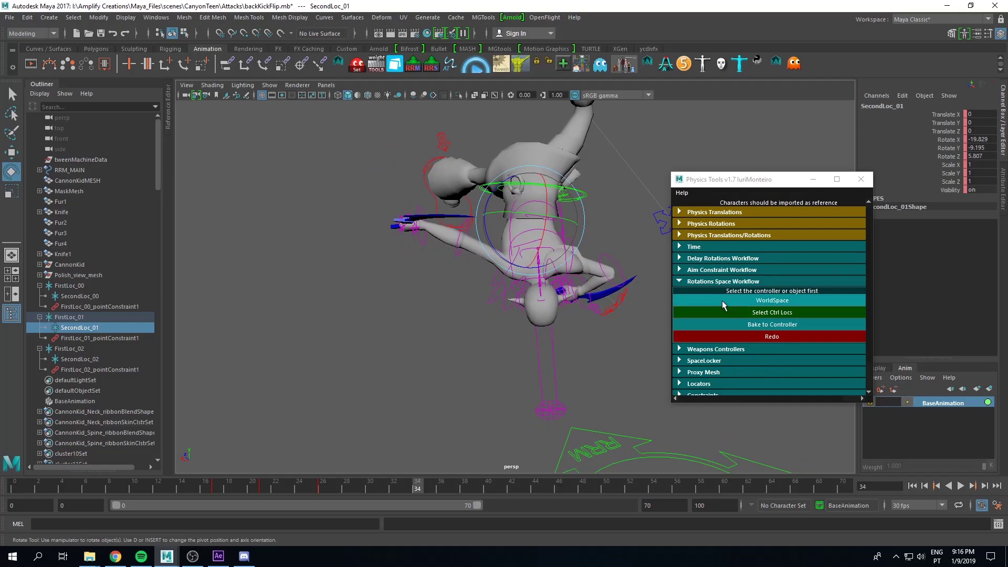
pyautogui.keyDown('alt'); pyautogui.moveTo(605, 228); pyautogui.dragTo(447, 161); pyautogui.keyUp('alt')
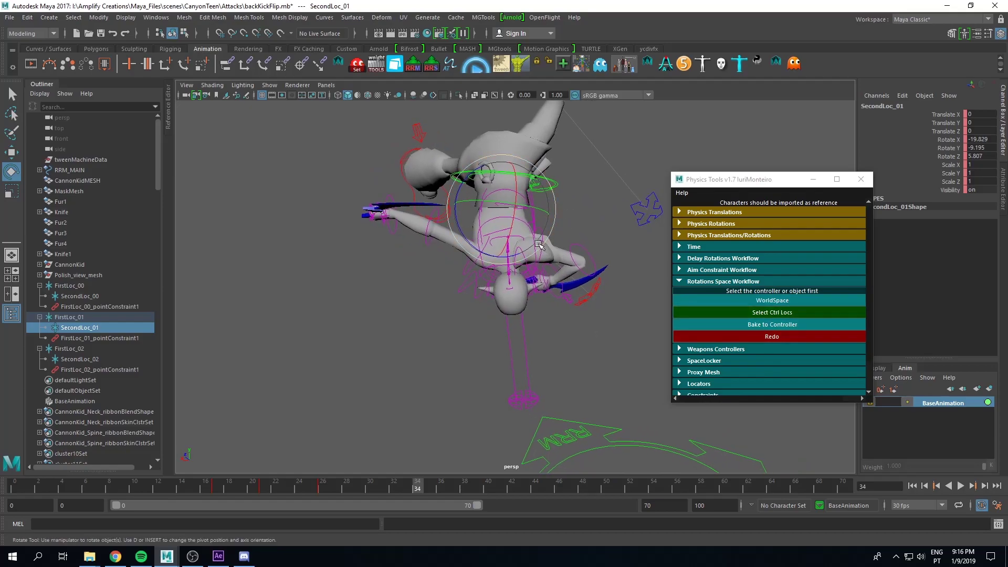
pyautogui.moveTo(540, 244)
pyautogui.mouseDown()
pyautogui.moveTo(551, 228)
pyautogui.moveTo(512, 232)
pyautogui.mouseUp()
# - Bake the SecondLoc locator rotations back onto the spine controllers via Bake to Controller
pyautogui.press('w')
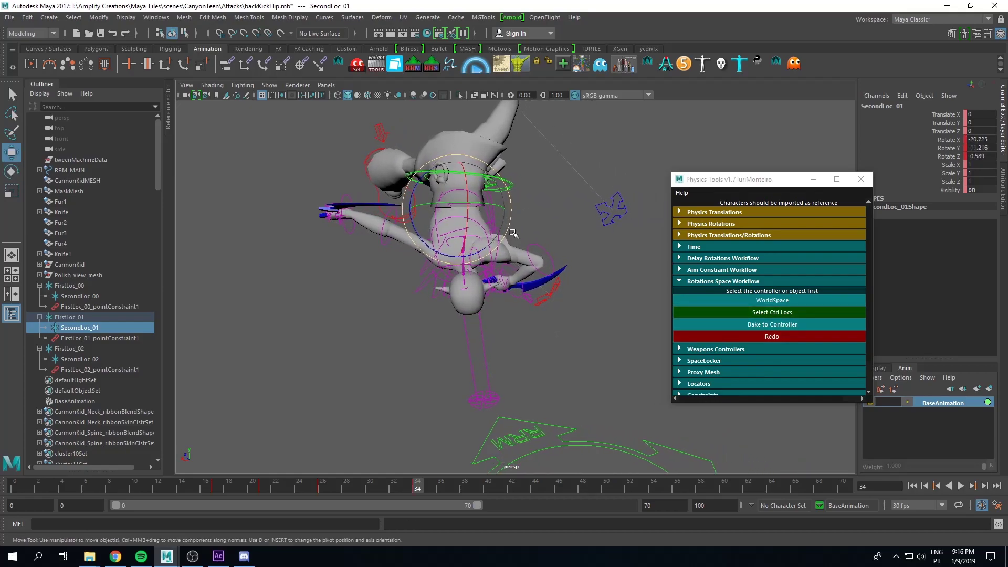
pyautogui.click(737, 326)
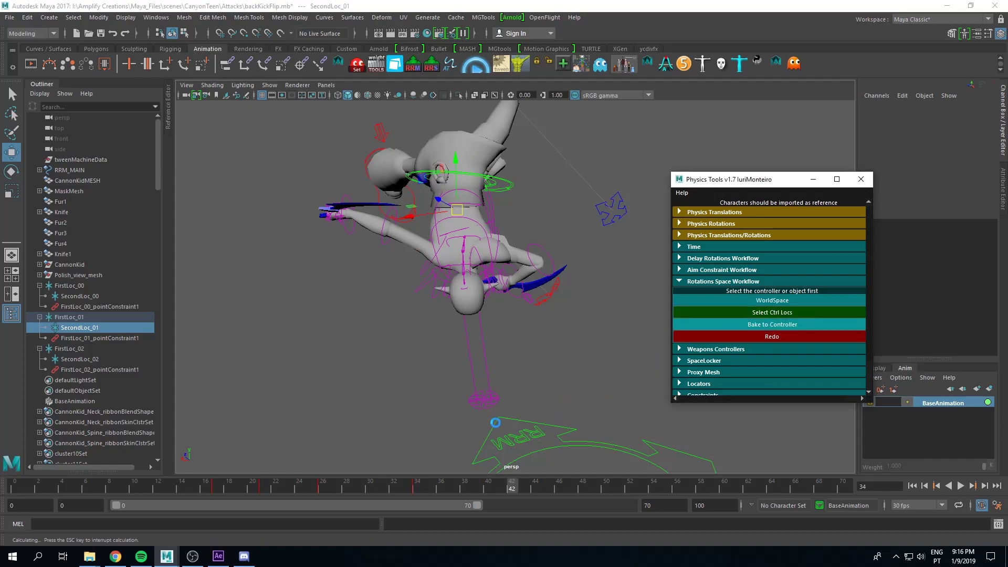